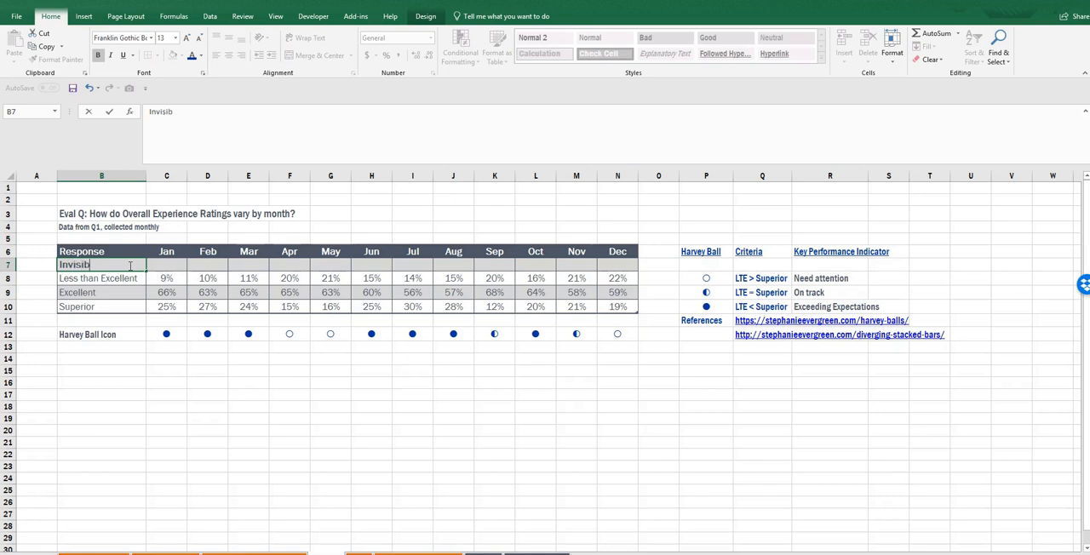
- Finish labelling row 7 as Invisible Buffer and enter the formula =.3-C8 in its Jan cell
key(Right)
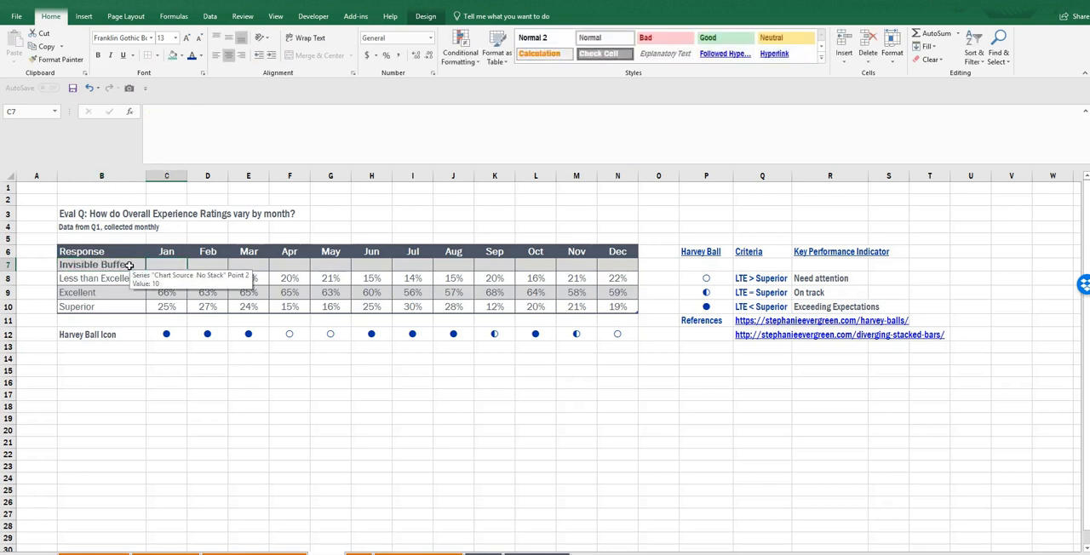
text(=.3)
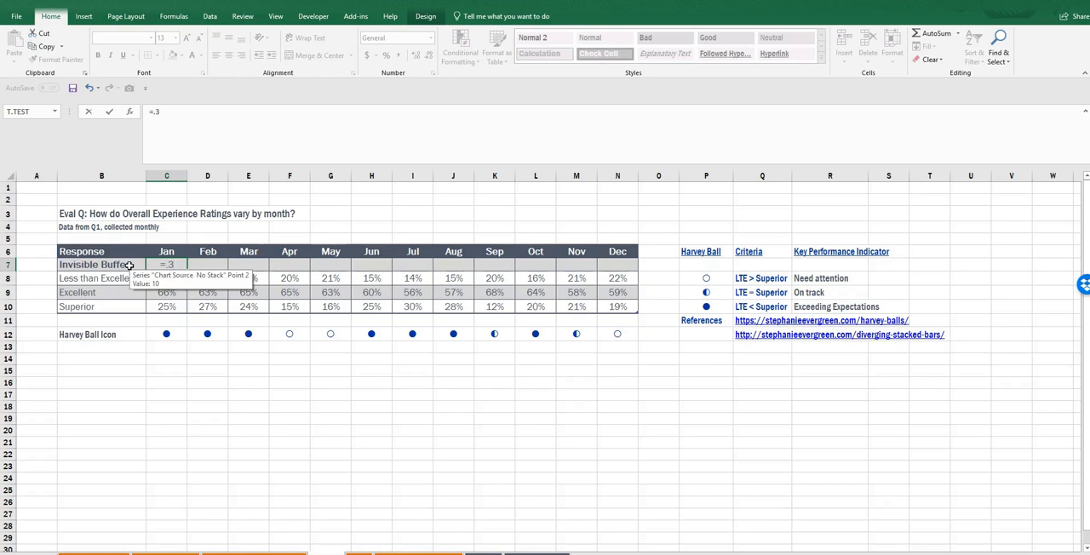
text(-)
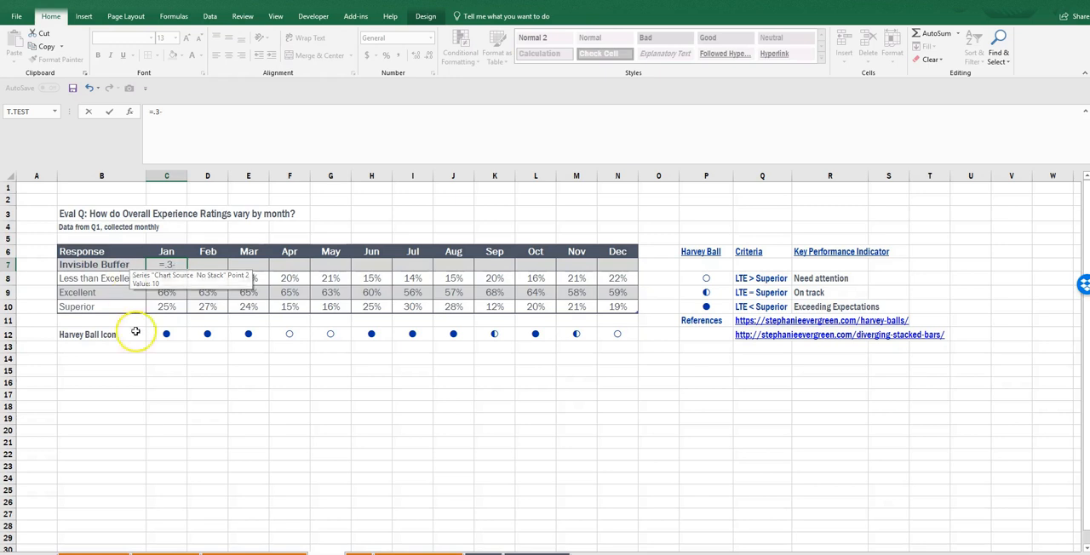
key(Down)
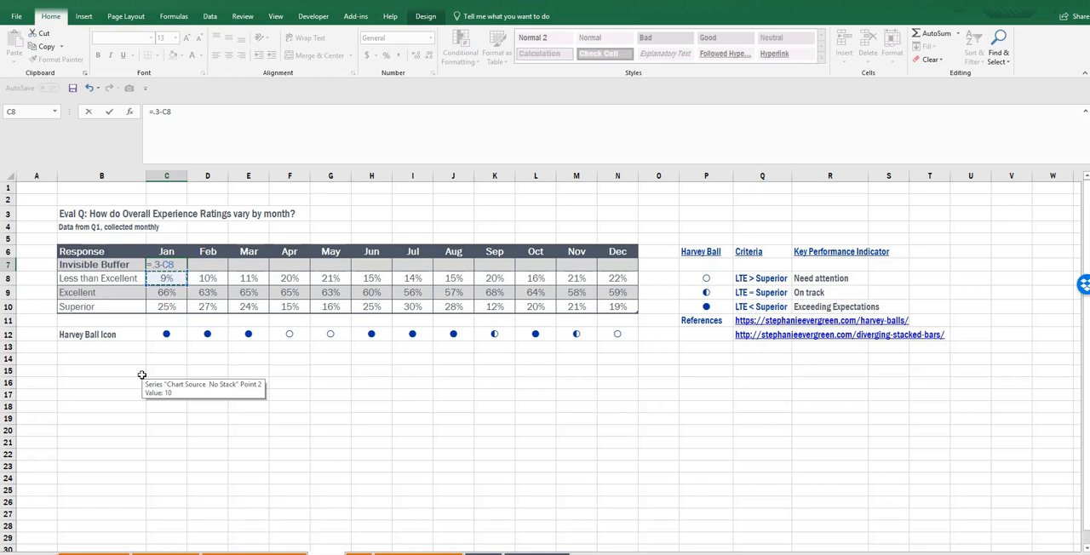
key(Return)
- Format the Jan Invisible Buffer value as a whole percentage and fill its formula across through Dec
key(Left)
key(Up)
key(Right)
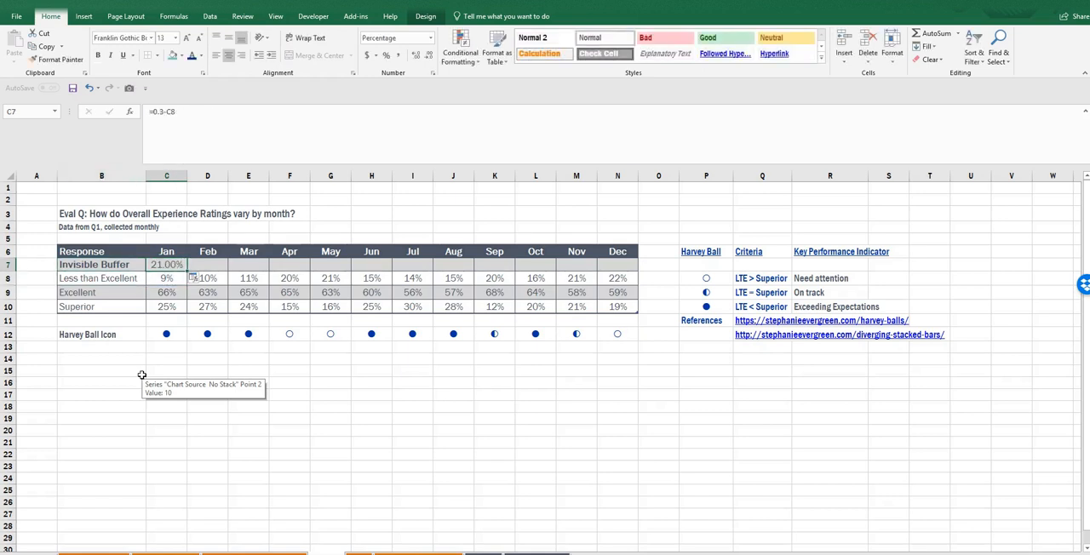
click(386, 57)
drag(189, 270, 635, 269)
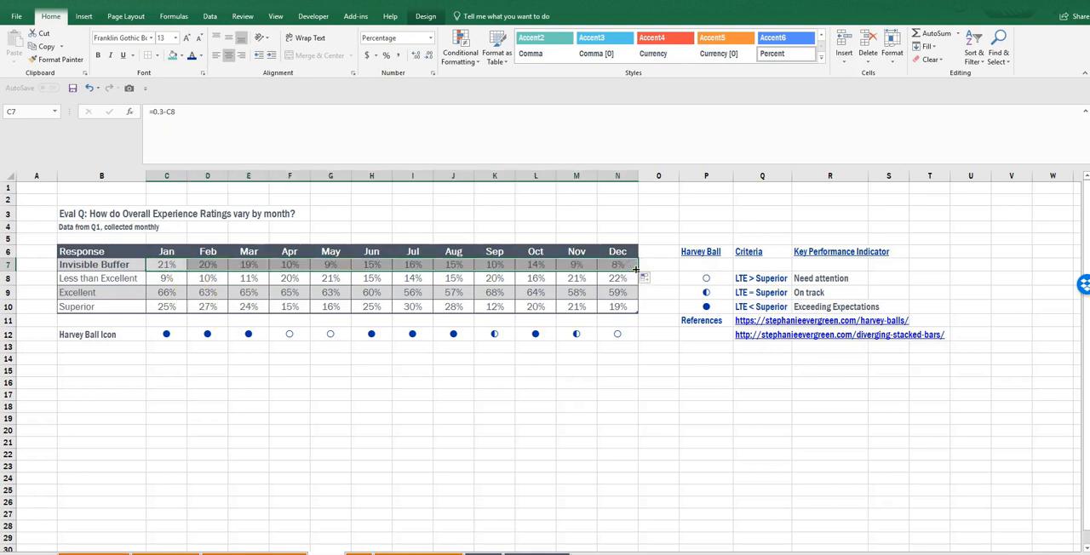
- Add a table row labelled Harvey Ball Buffer directly below the Superior row
click(77, 322)
text(Harvey Ball Buffer)
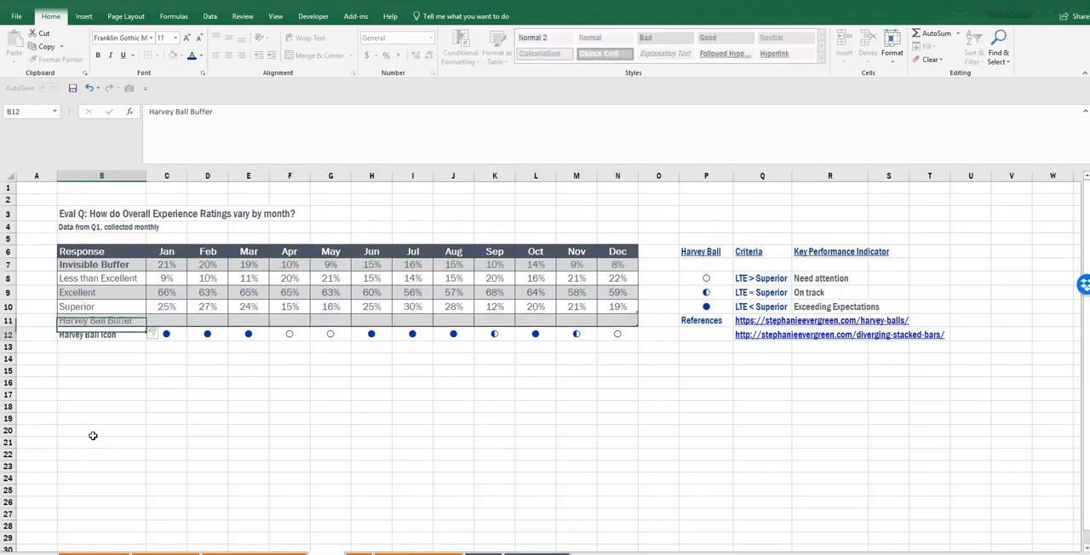
key(Tab)
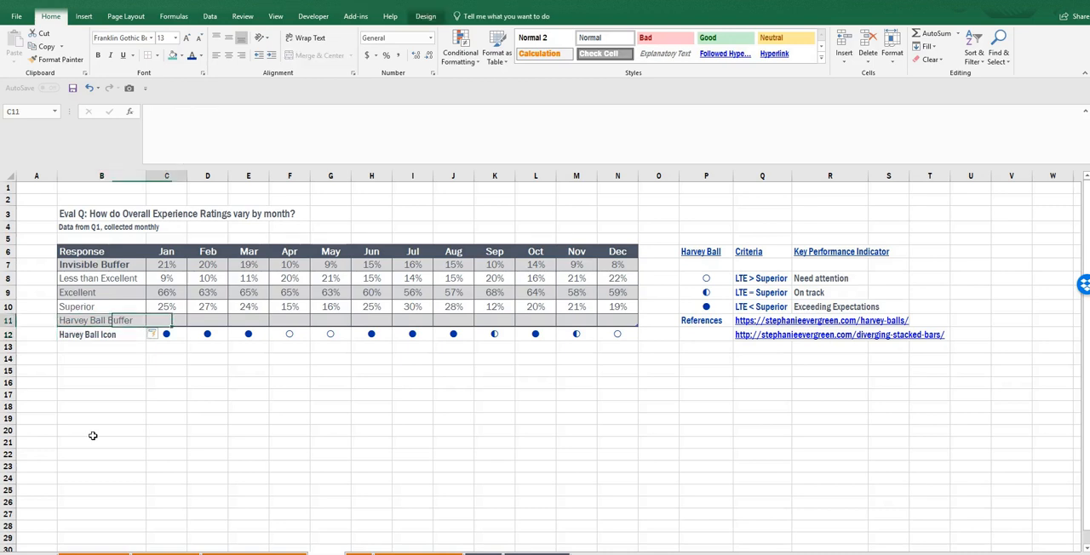
- Enter =1.3-SUM(C9:C10) in the Jan cell of the Harvey Ball Buffer row and fill it across through Dec
text(=)
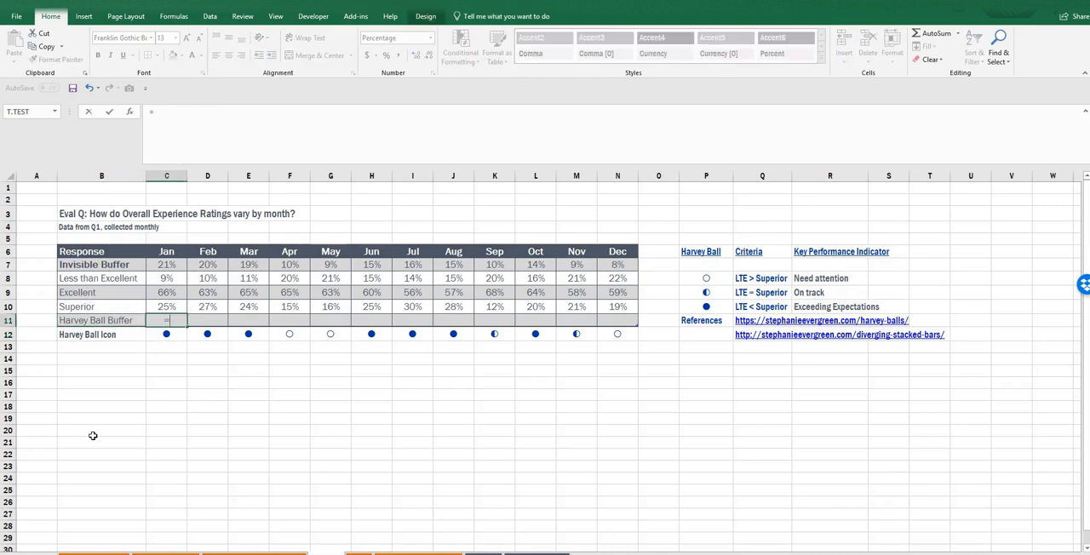
text(1.3-sum()
drag(159, 290, 158, 302)
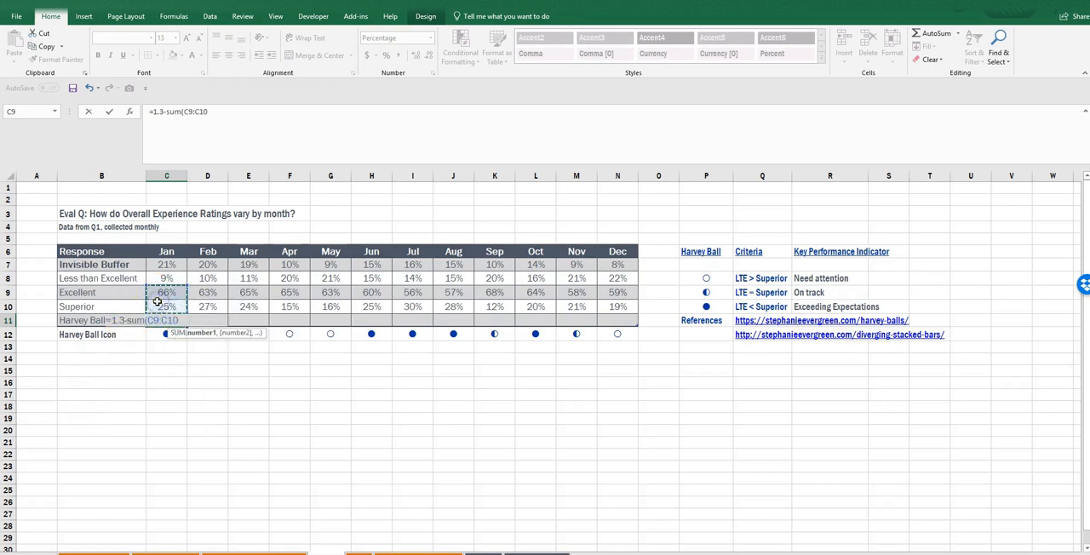
key(ctrl+Return)
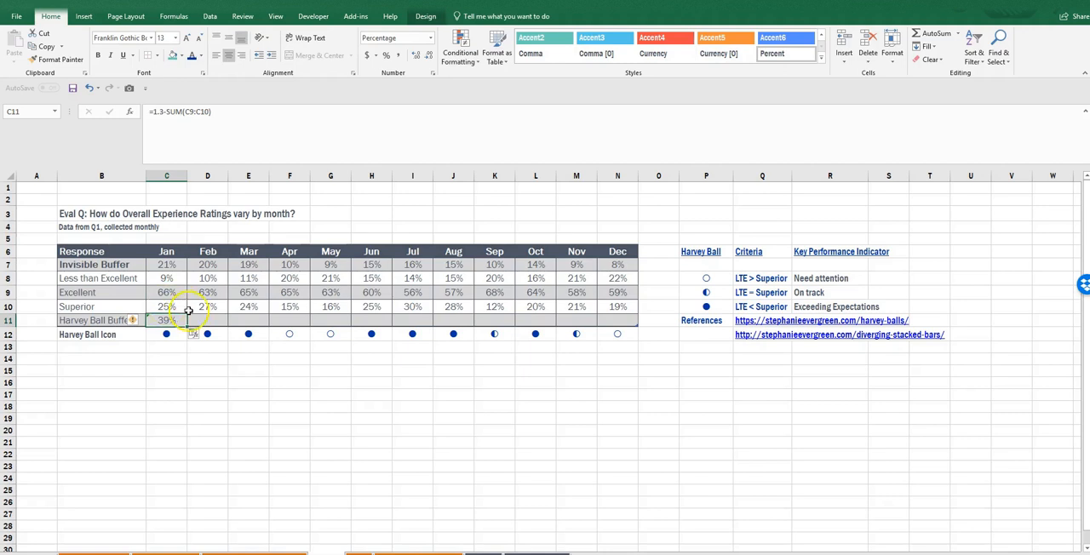
drag(186, 325, 622, 322)
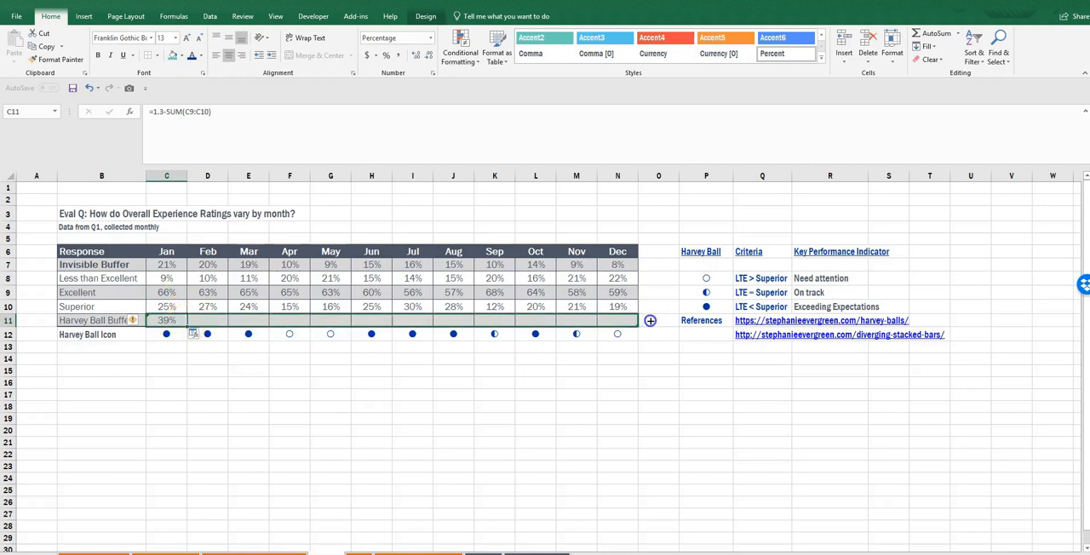
- Ignore the formula errors flagged across the Harvey Ball Buffer row
click(141, 321)
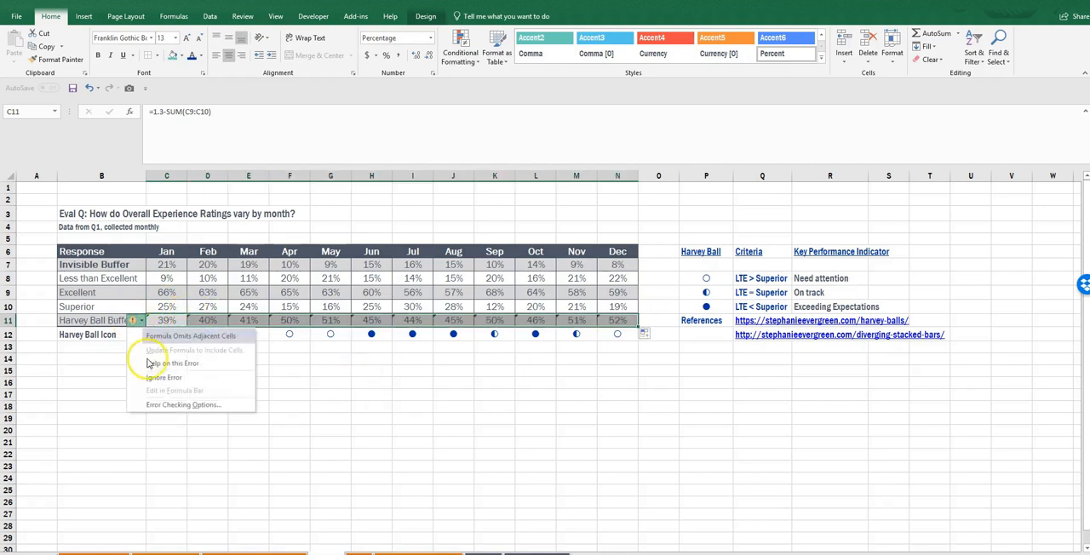
click(151, 381)
click(158, 417)
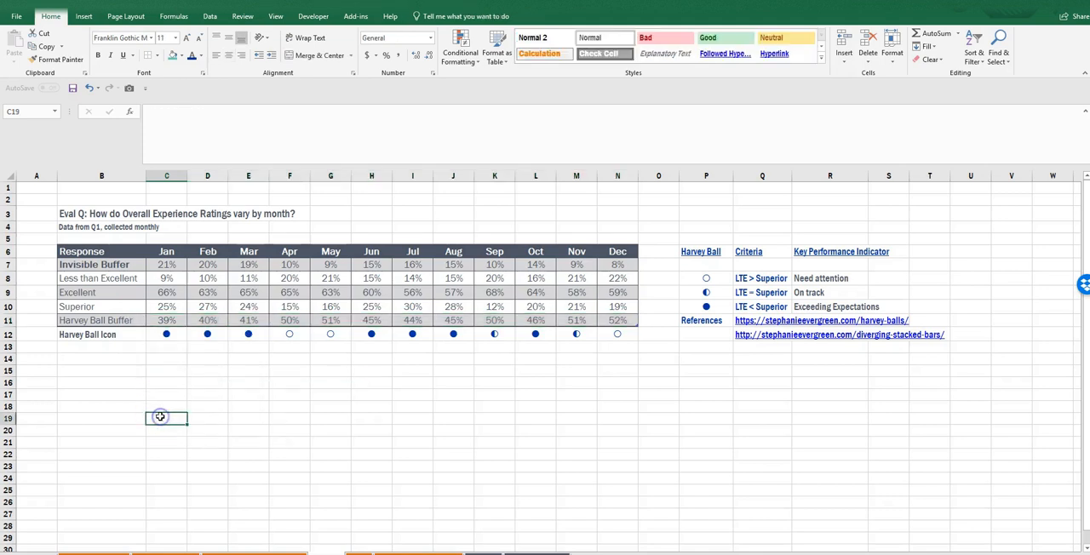
- Insert an empty 2-D stacked column chart, starting from blank cell B15
click(95, 368)
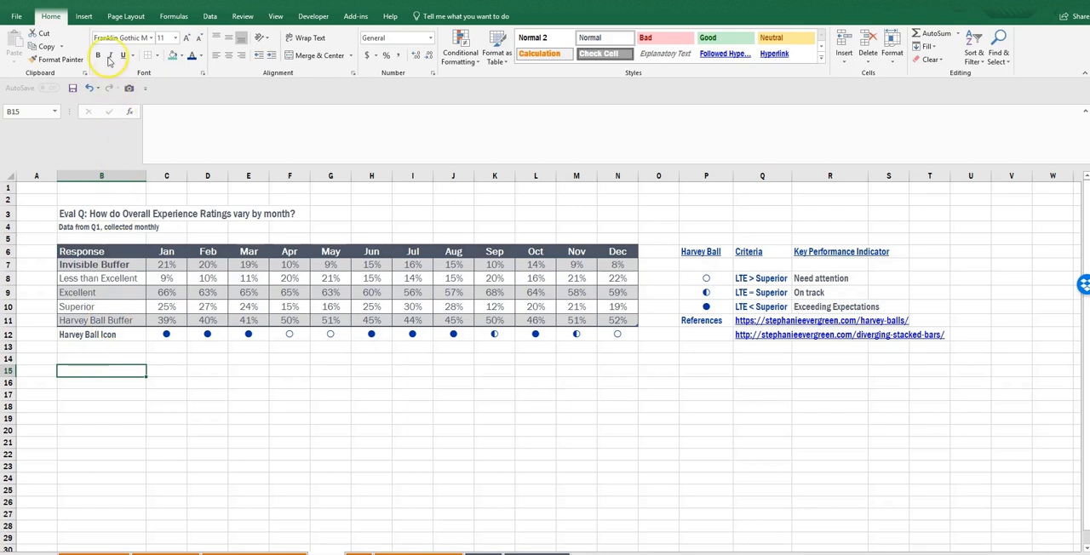
click(84, 16)
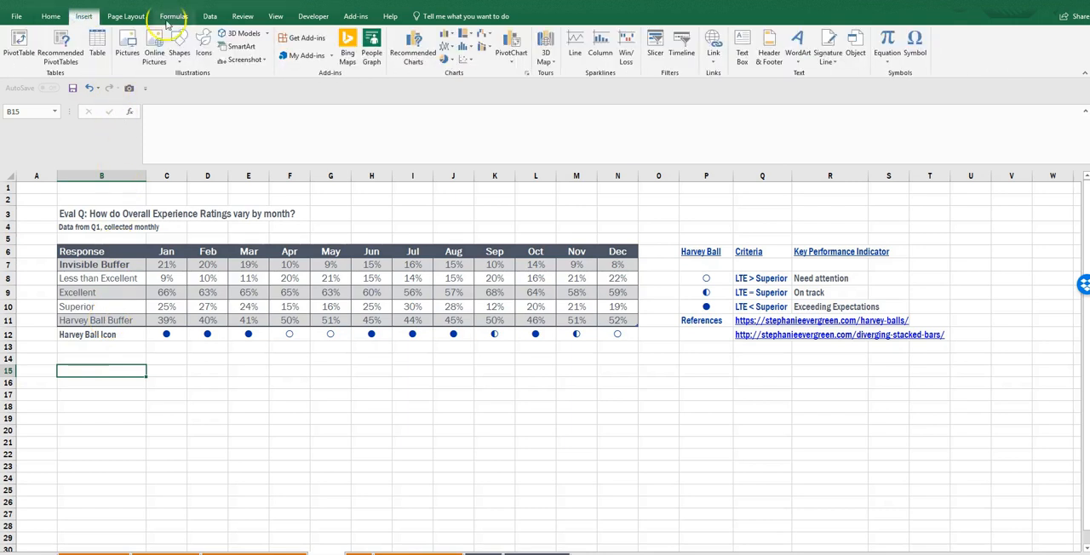
click(448, 37)
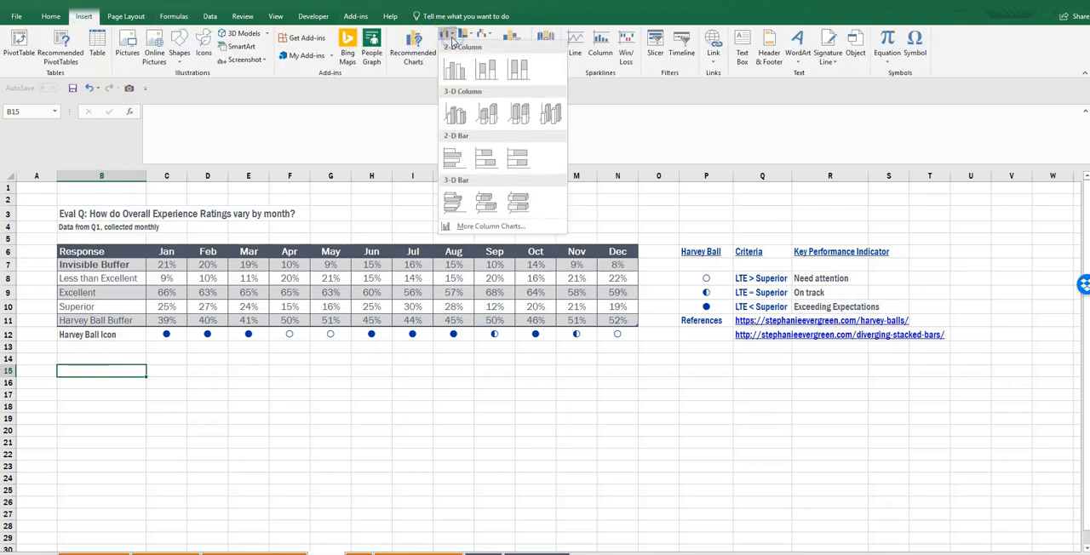
click(484, 75)
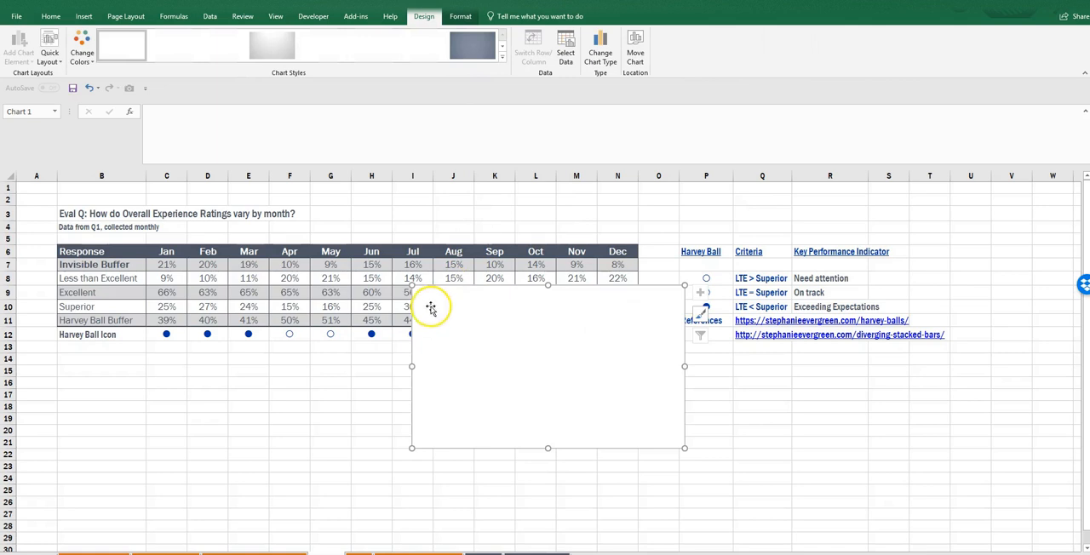
- Move the blank chart below the table and enlarge it to span columns B to N and about rows 14 to 29
drag(412, 323, 62, 392)
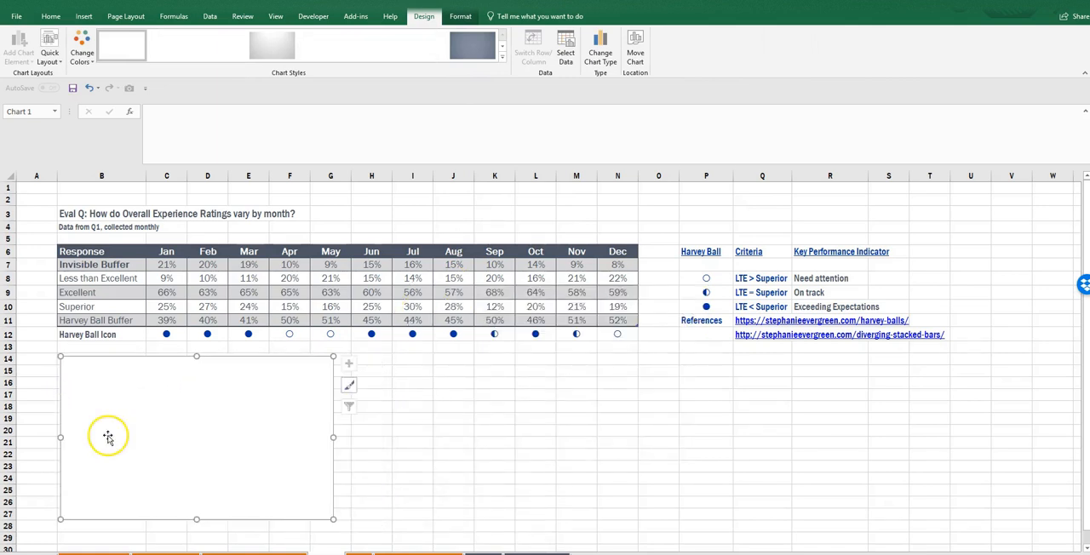
drag(197, 519, 195, 544)
drag(340, 449, 638, 390)
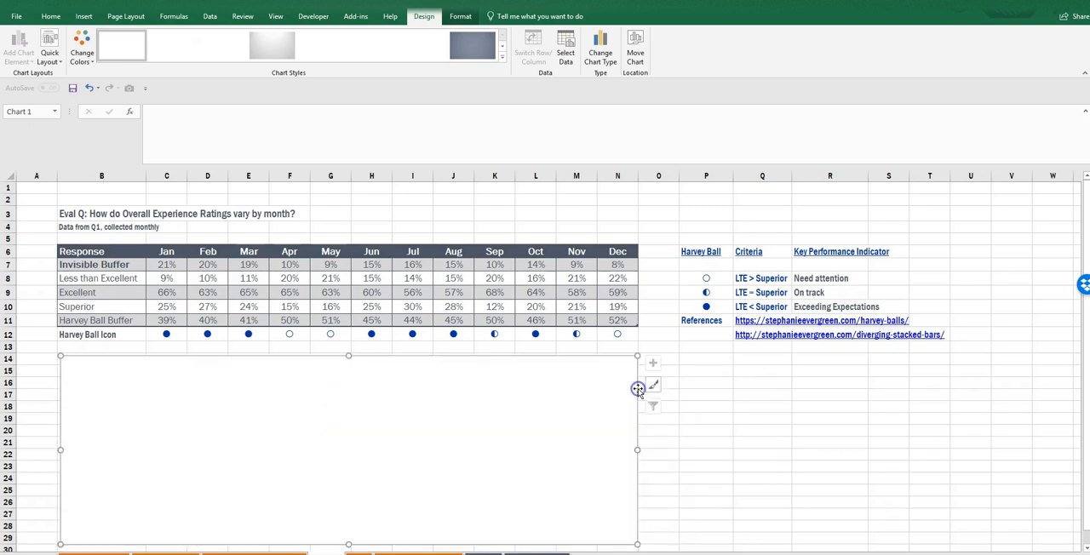
- Set the chart's data source to the table range B6:N11 and switch rows and columns so the months form the categories
right_click(537, 389)
click(560, 253)
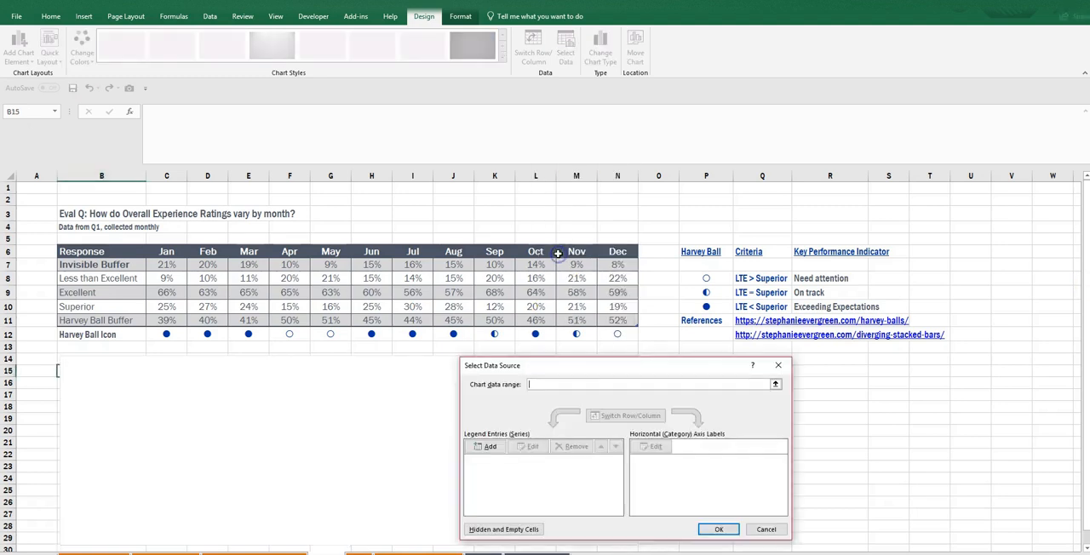
drag(134, 250, 620, 321)
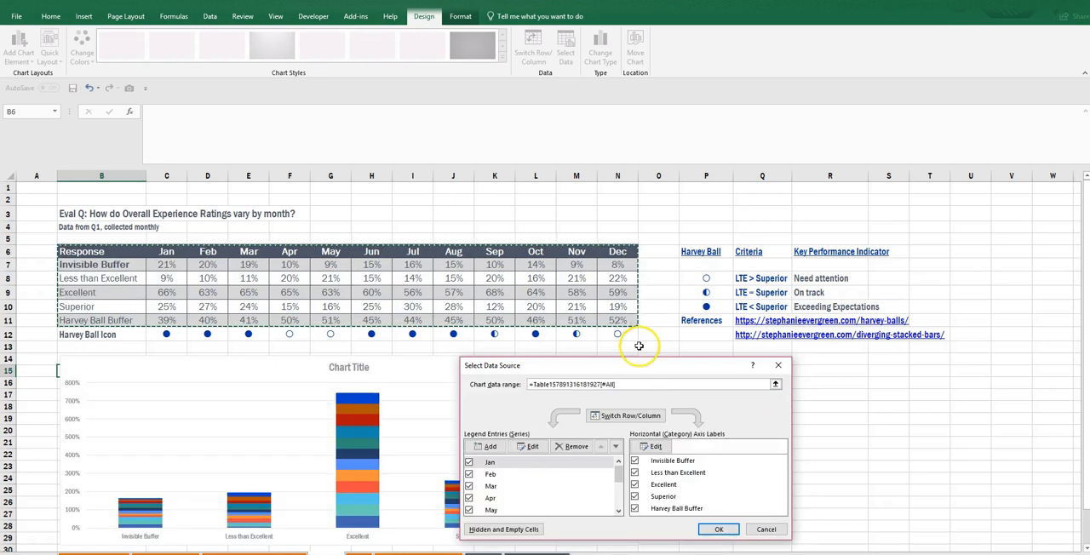
key(Return)
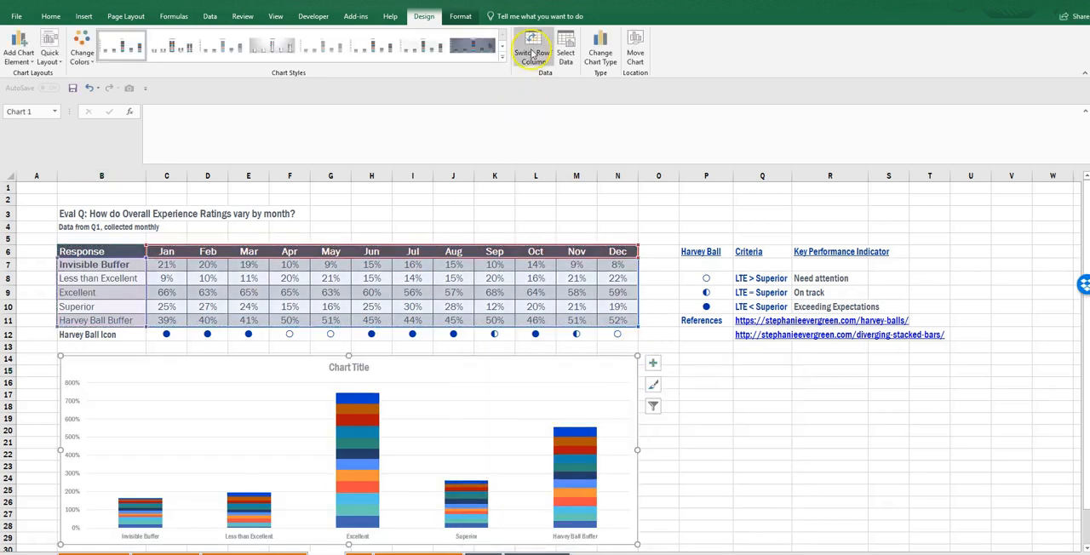
click(532, 47)
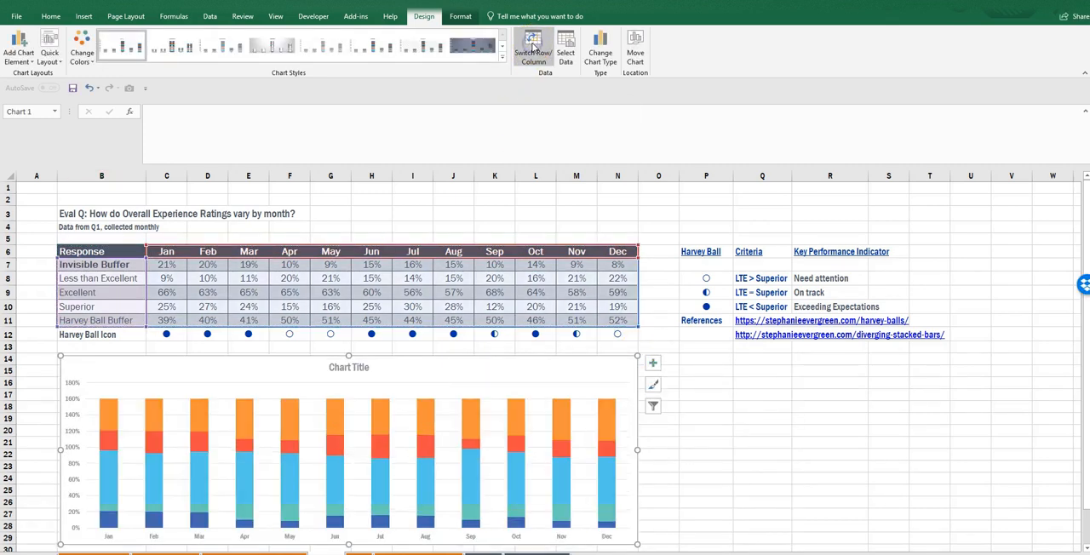
- Delete the chart title
click(357, 369)
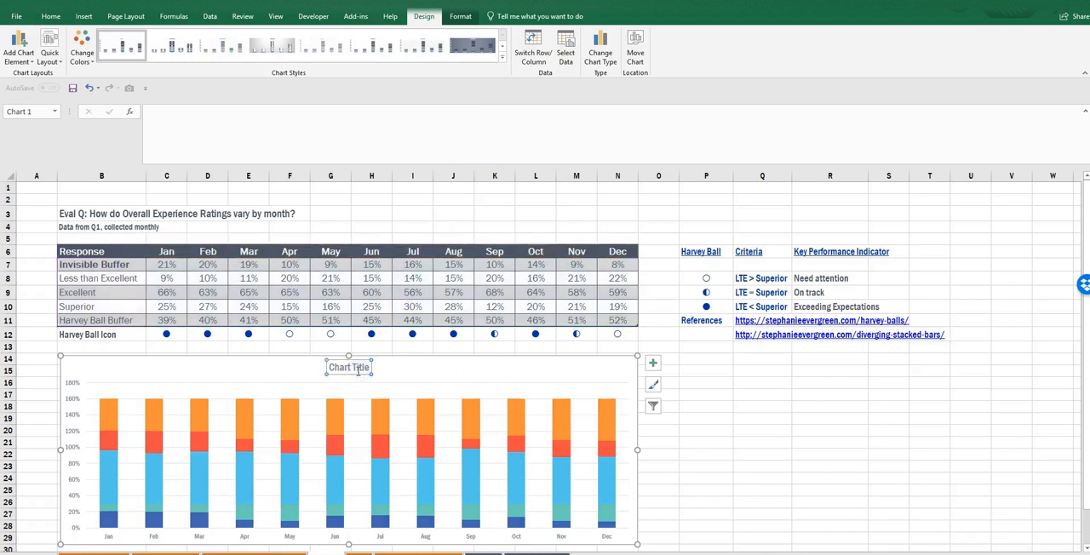
triple_click(358, 371)
key(Delete)
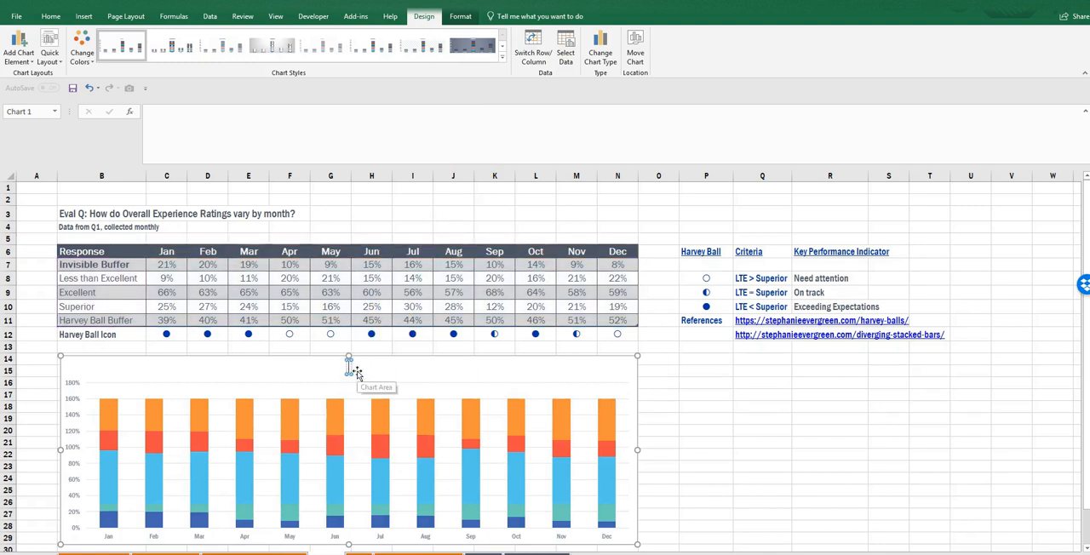
- Delete the chart's vertical axis and horizontal gridlines
click(69, 400)
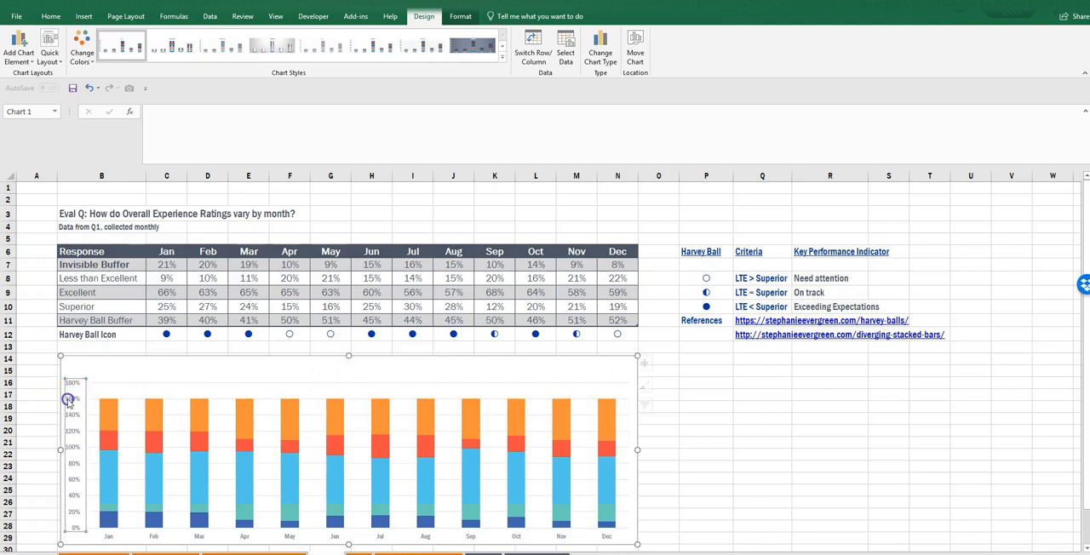
key(Delete)
click(119, 402)
key(Delete)
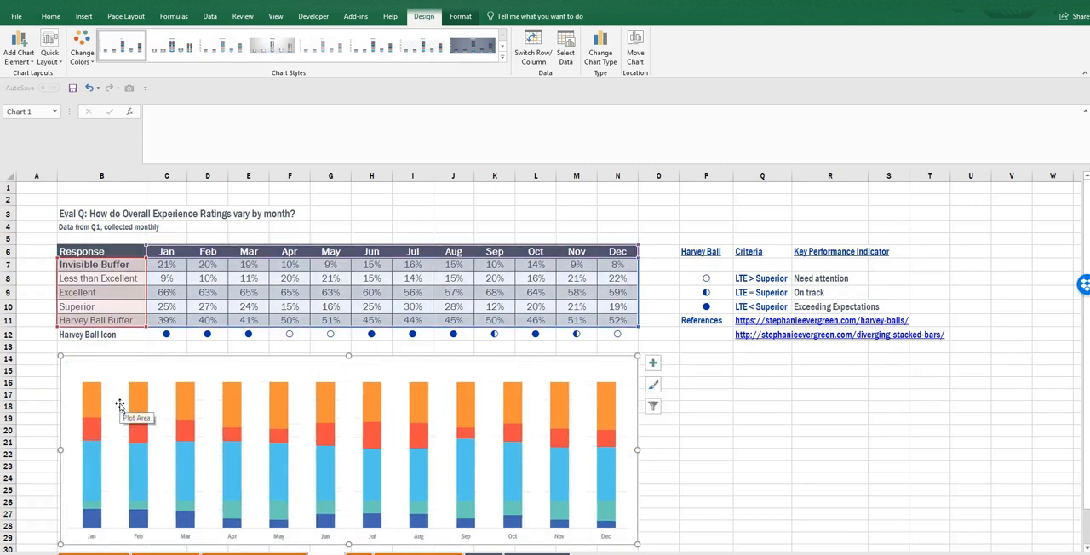
- Set the gap width of the column series to 30%
click(145, 485)
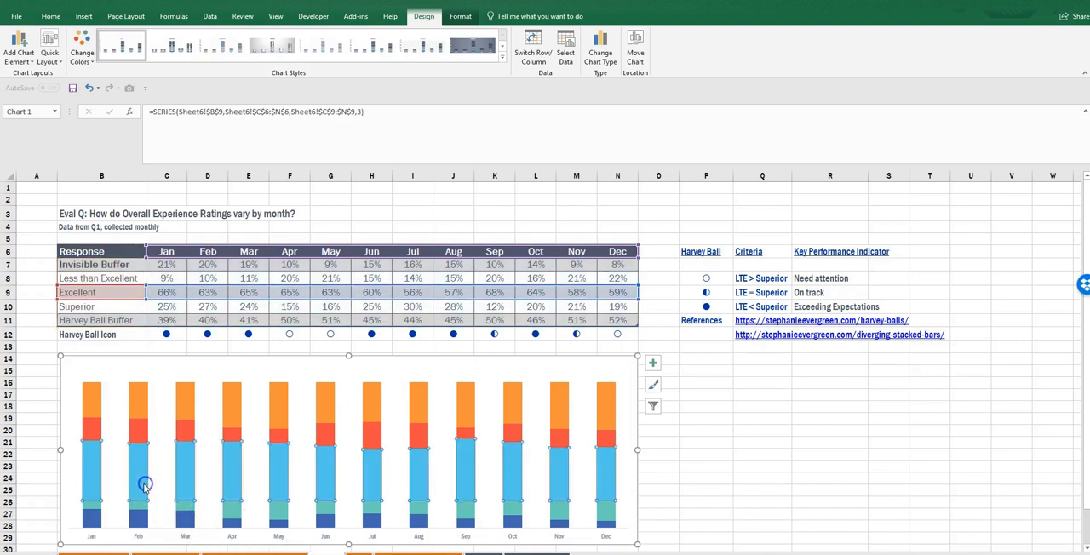
right_click(145, 488)
click(171, 474)
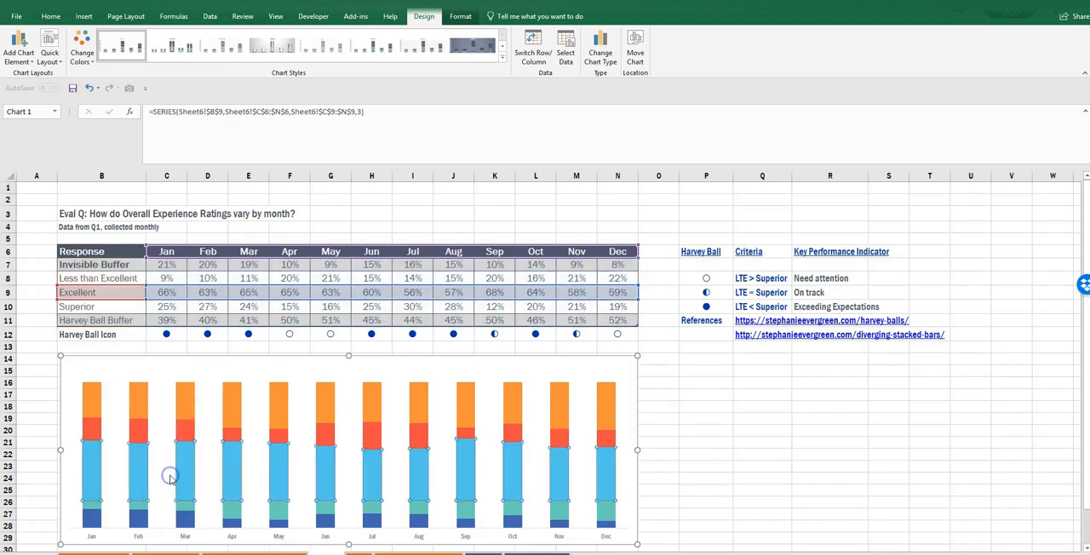
click(1063, 321)
text(80)
key(Return)
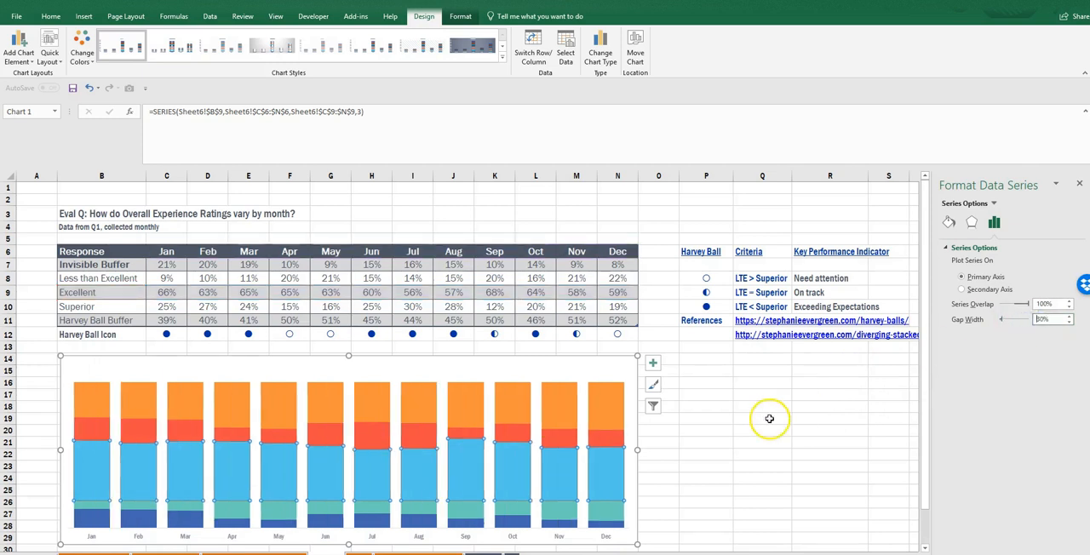
- Format the month labels on the horizontal axis with font size 13 and black text
click(604, 536)
click(46, 17)
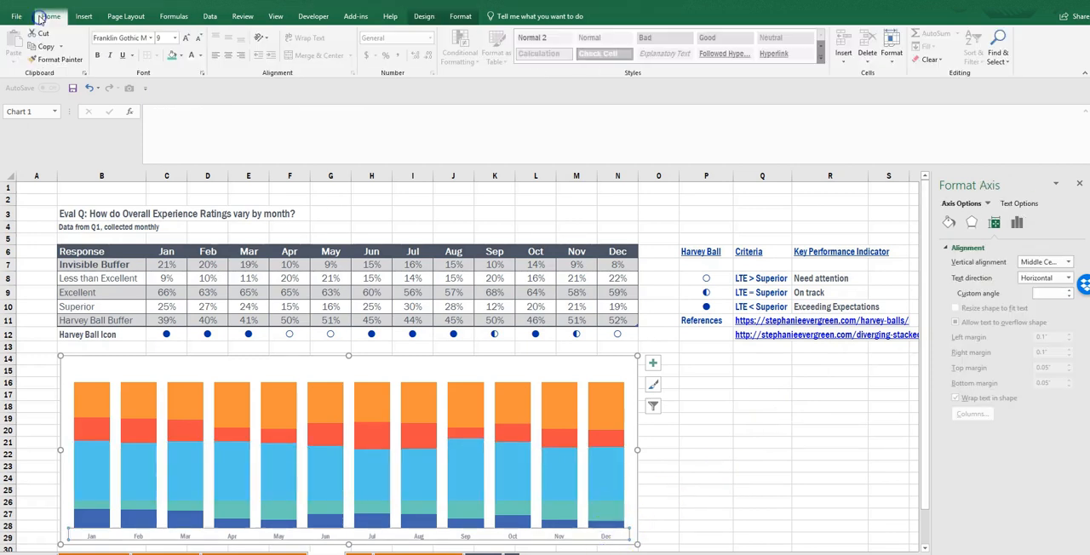
text(11)
key(Return)
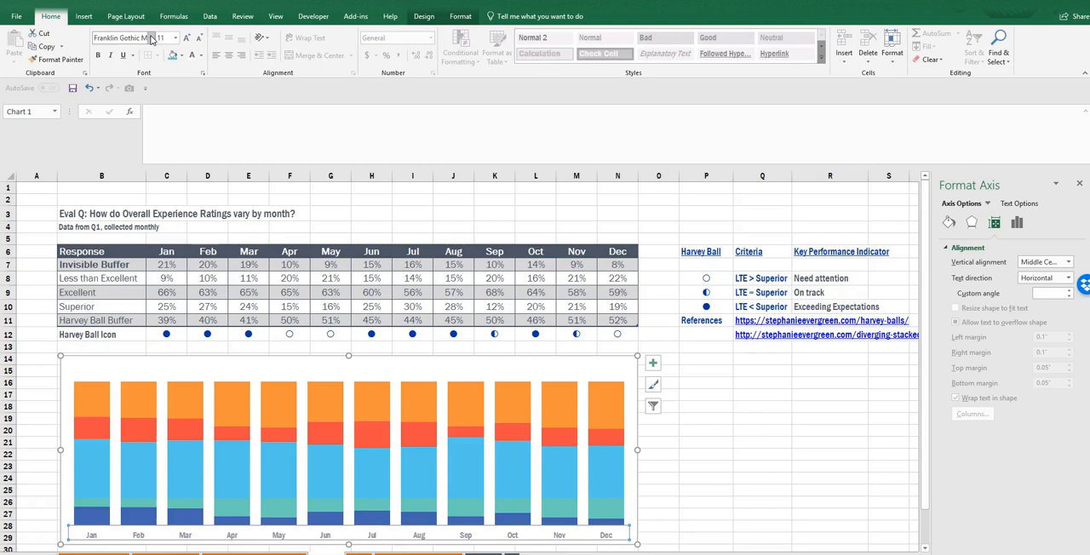
click(164, 38)
key(Return)
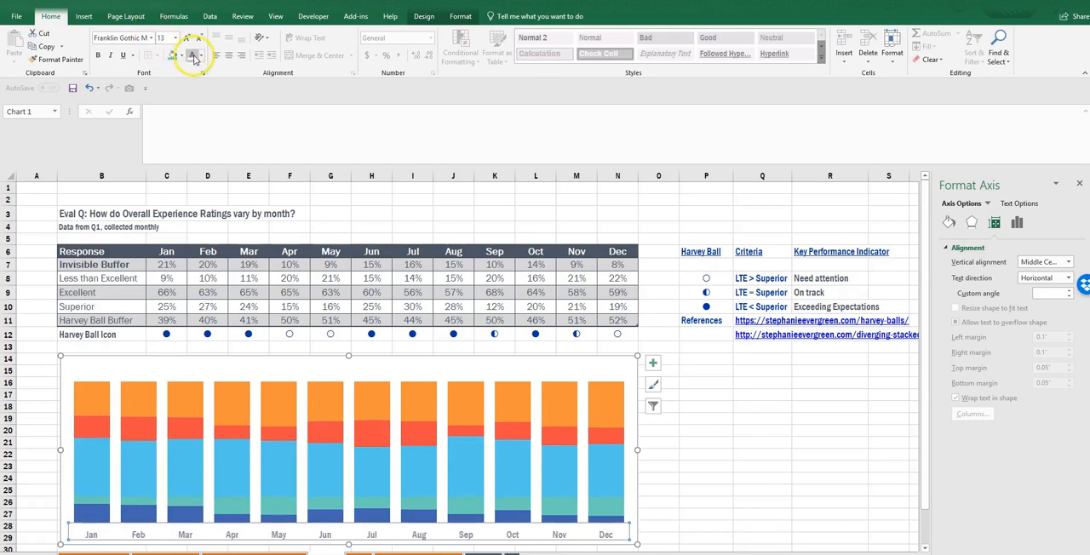
click(201, 55)
click(201, 92)
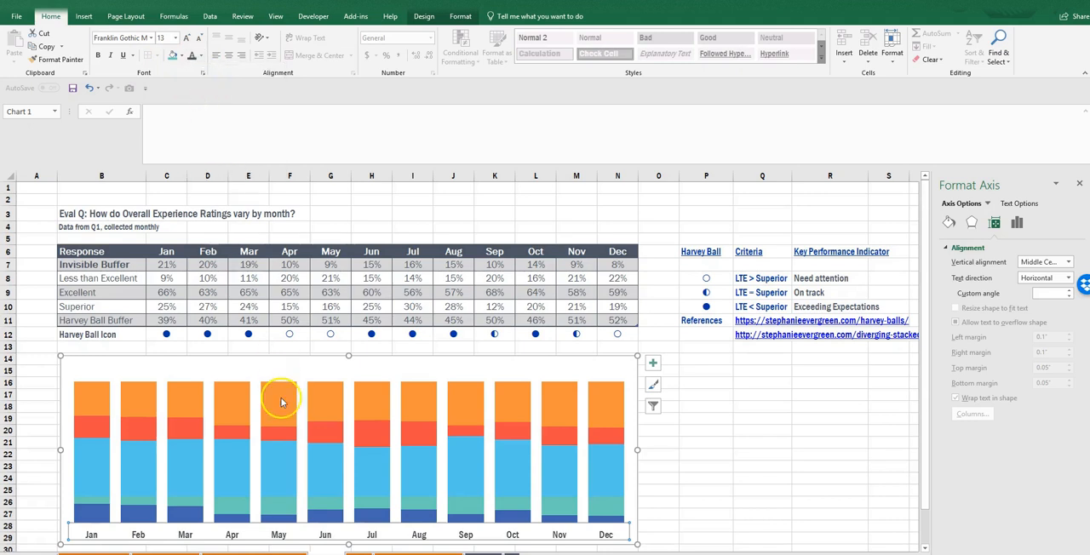
- Set the Invisible Buffer series to no fill and no border line
click(274, 515)
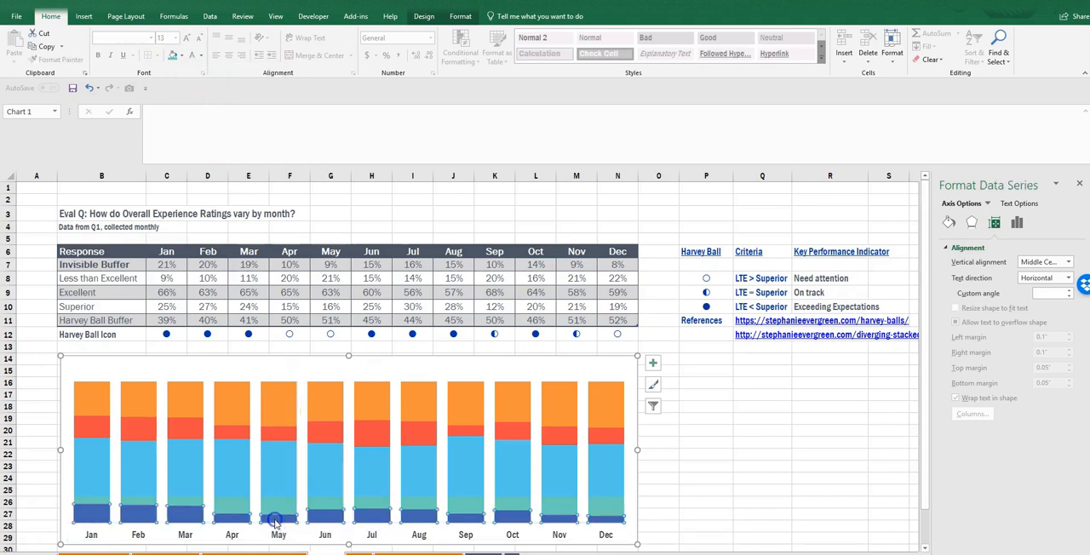
click(954, 226)
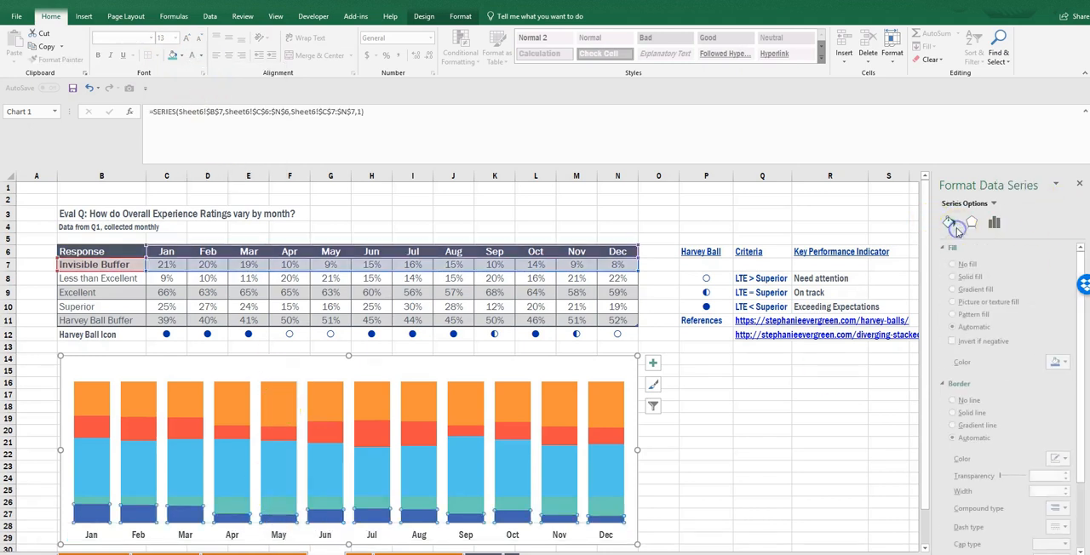
click(979, 379)
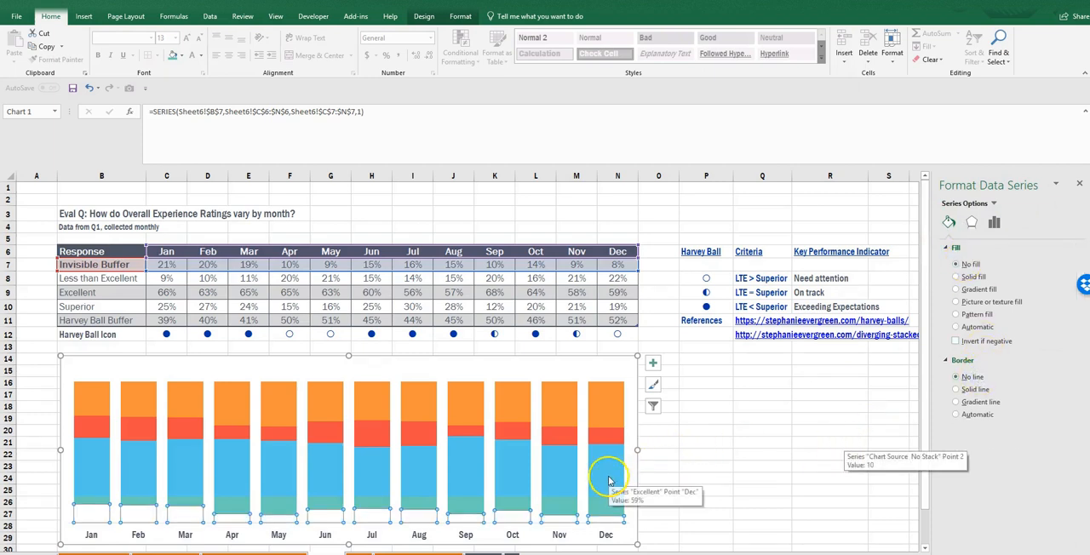
- Fill the Less than Excellent series with dark gray
click(600, 423)
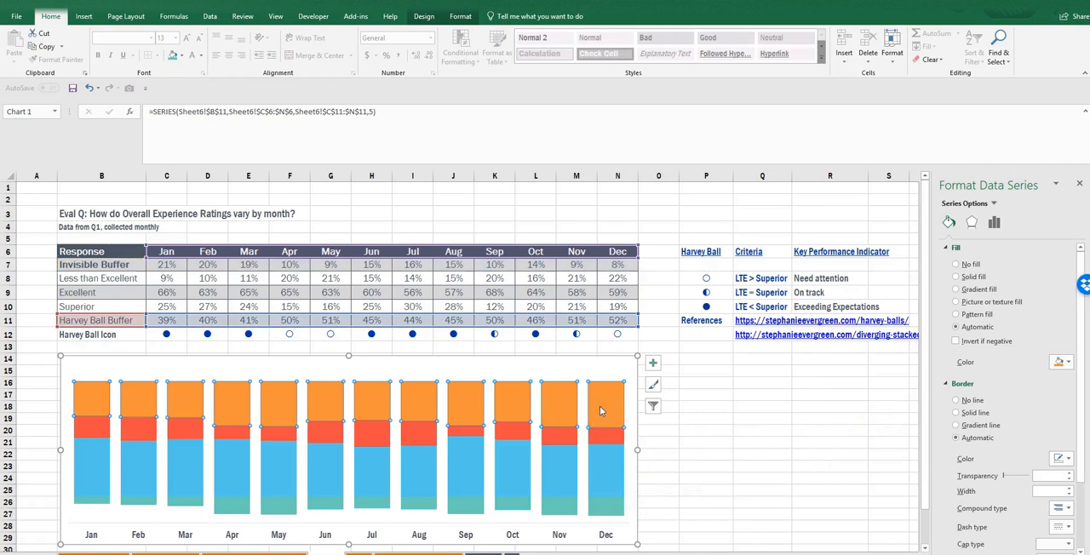
click(601, 508)
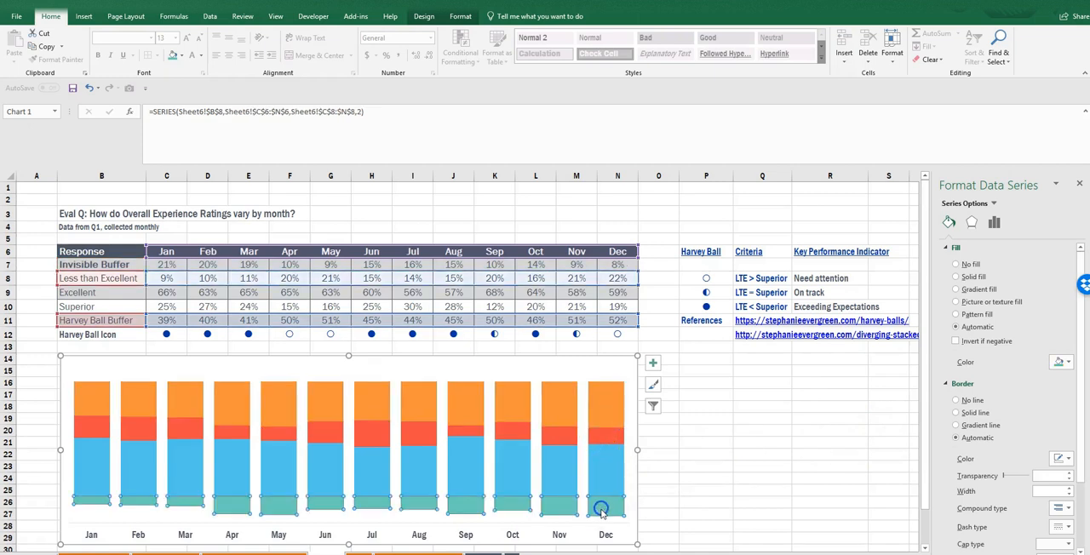
click(1056, 363)
click(1029, 376)
- Fill the Excellent series with the bright blue theme color
click(622, 452)
click(1061, 362)
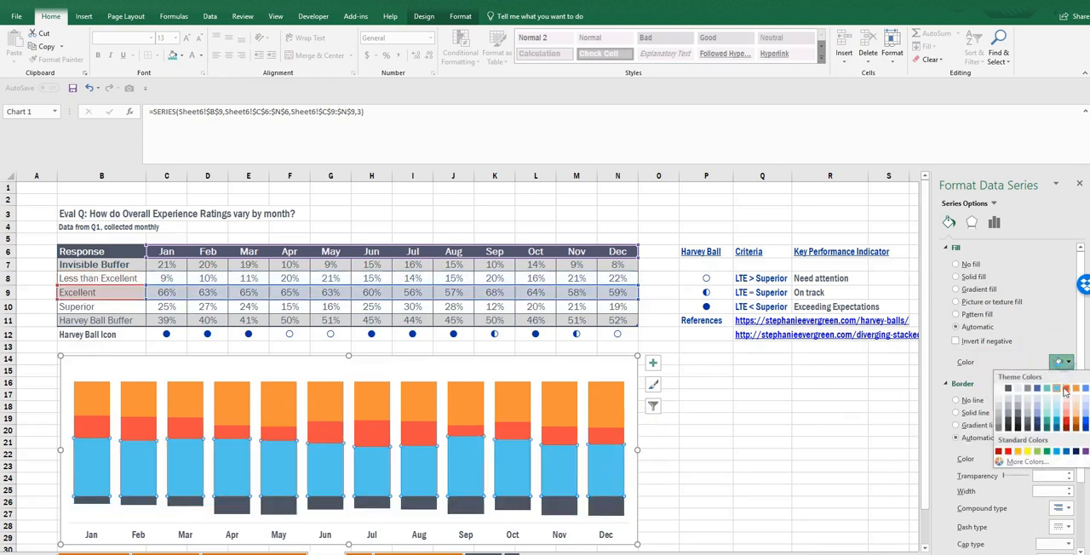
click(1085, 389)
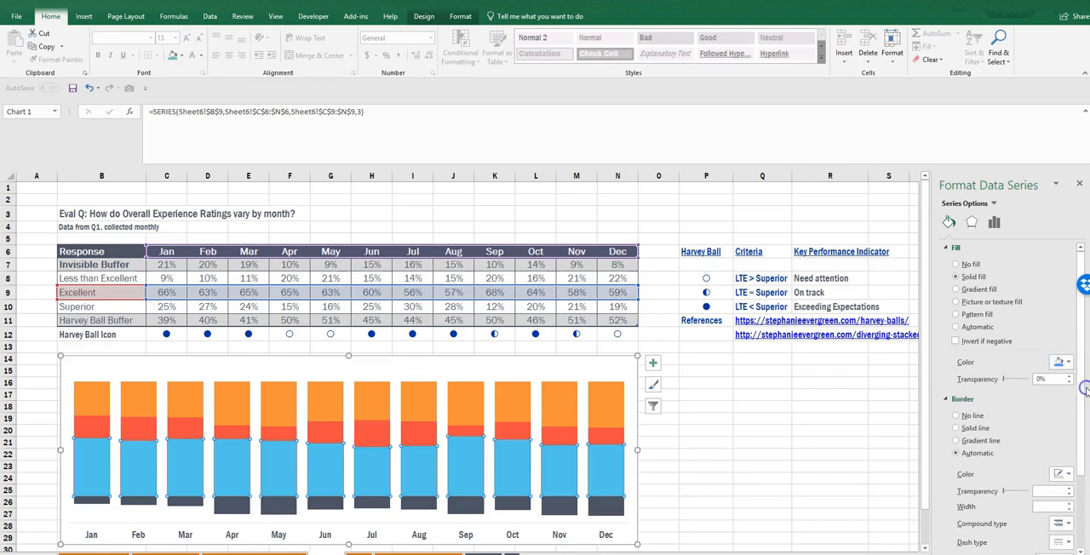
- Fill the Superior series with a dark blue shade of the theme color
click(617, 436)
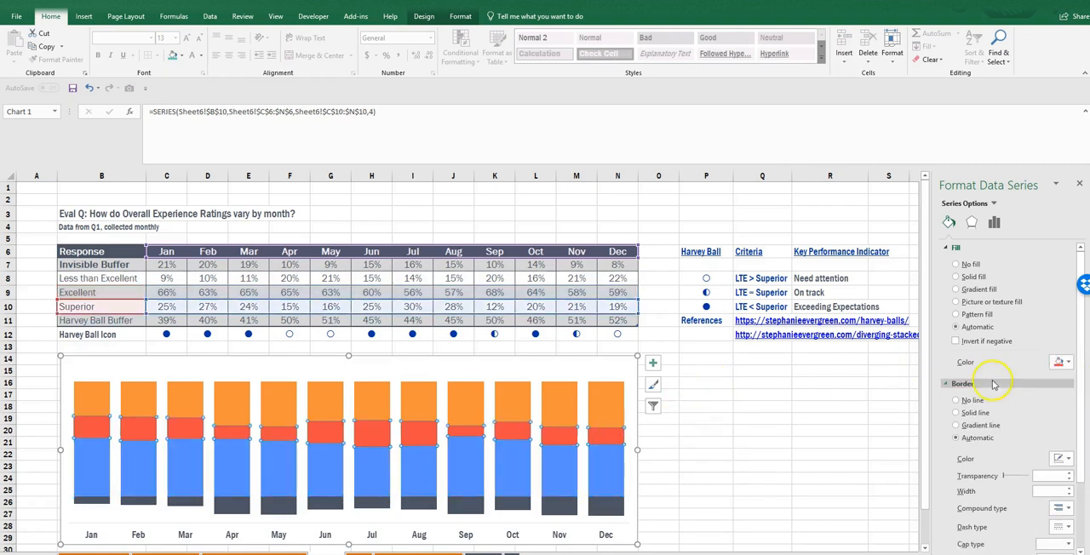
click(1061, 363)
click(1084, 429)
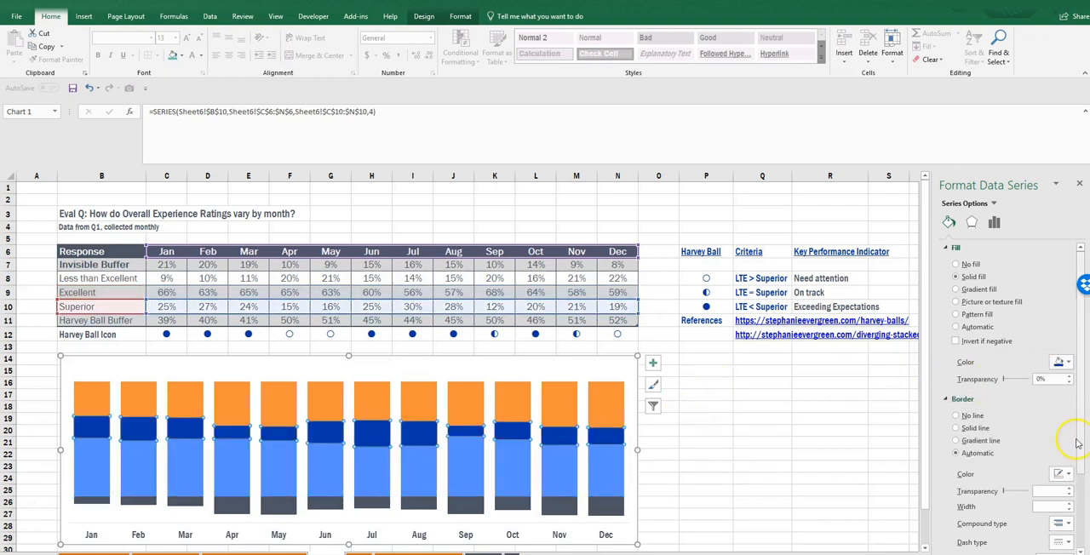
- Add data labels to the Superior series with white text, positioned at Inside End
right_click(598, 433)
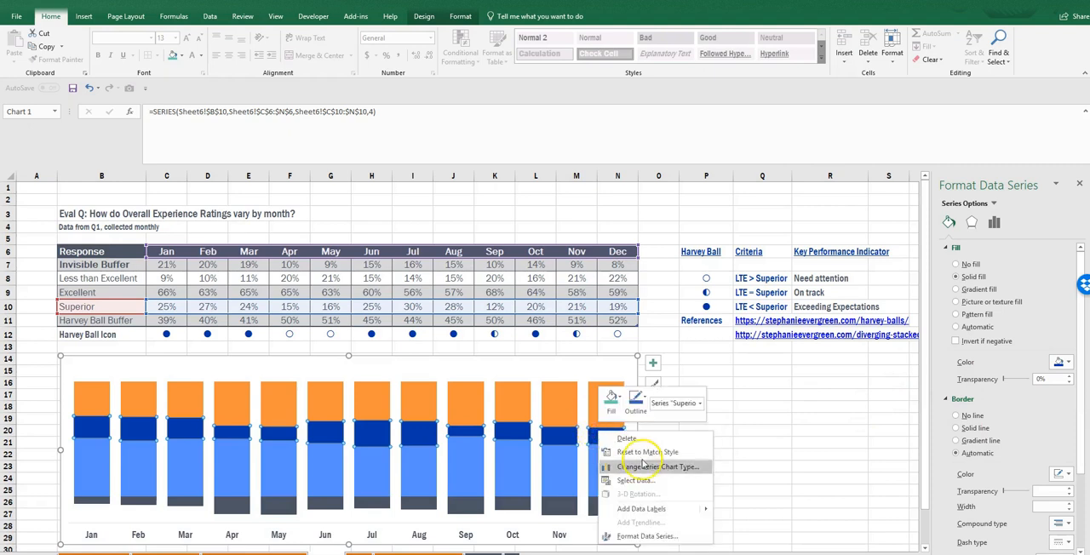
click(641, 508)
click(608, 435)
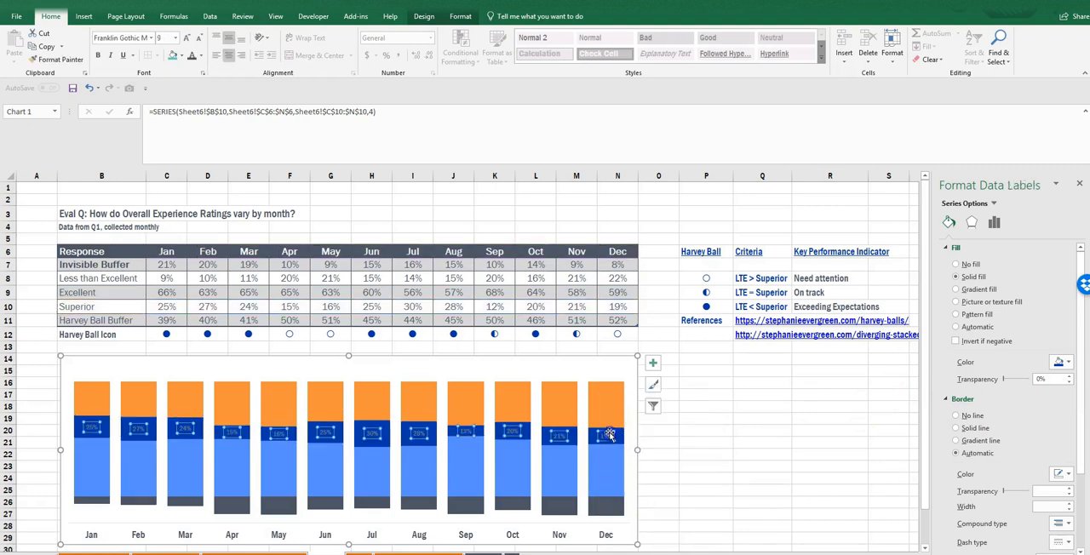
click(202, 57)
click(195, 91)
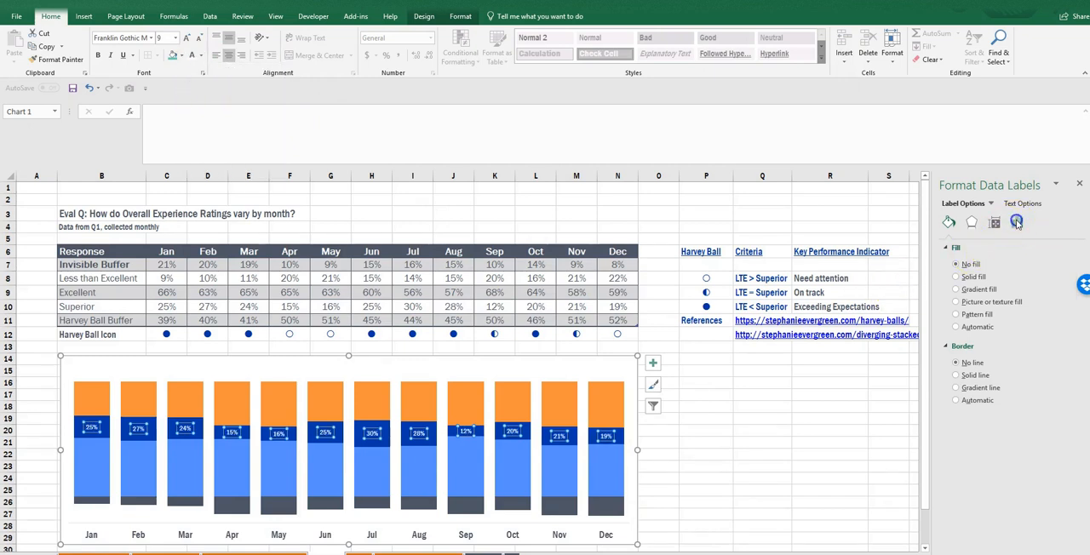
click(1017, 222)
click(988, 420)
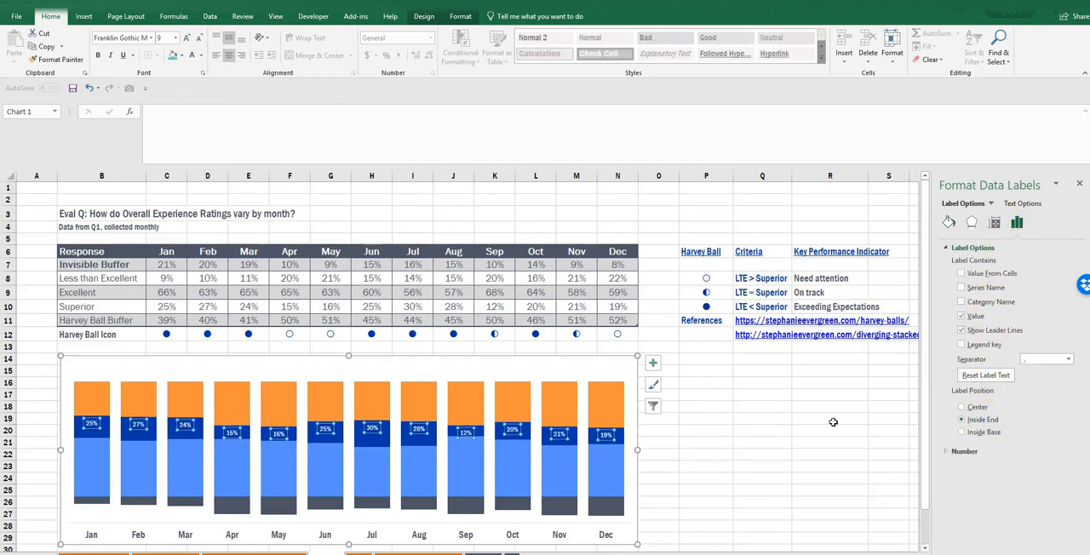
- Add data labels to the Excellent series in white, font size 11, positioned at Inside End
click(599, 476)
right_click(598, 477)
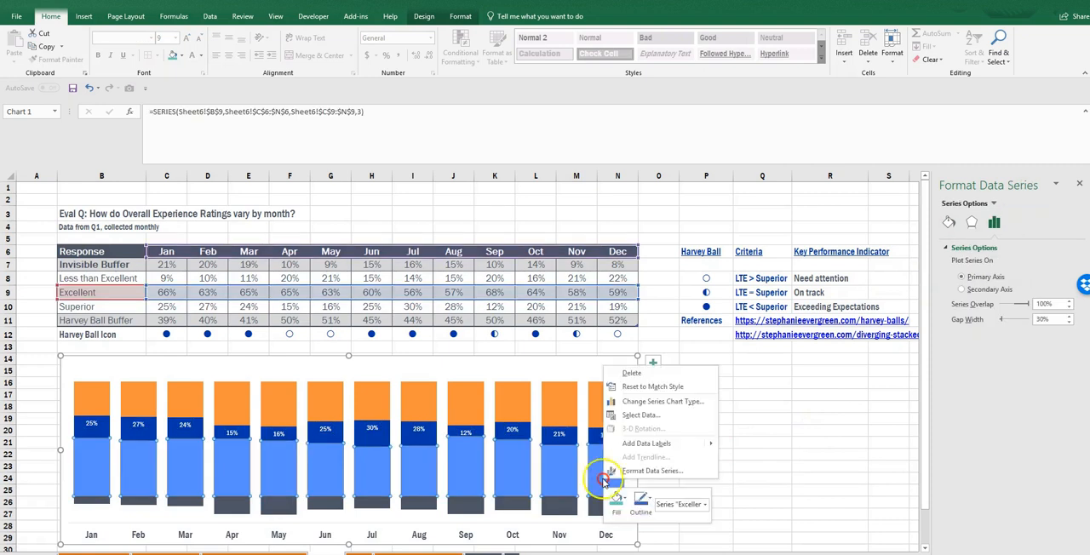
click(627, 443)
click(606, 470)
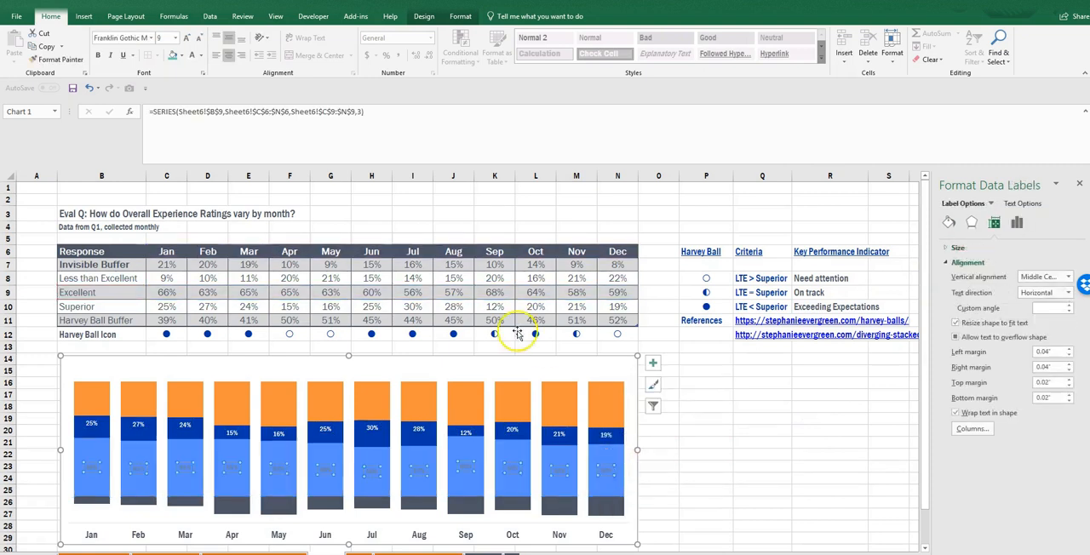
click(159, 38)
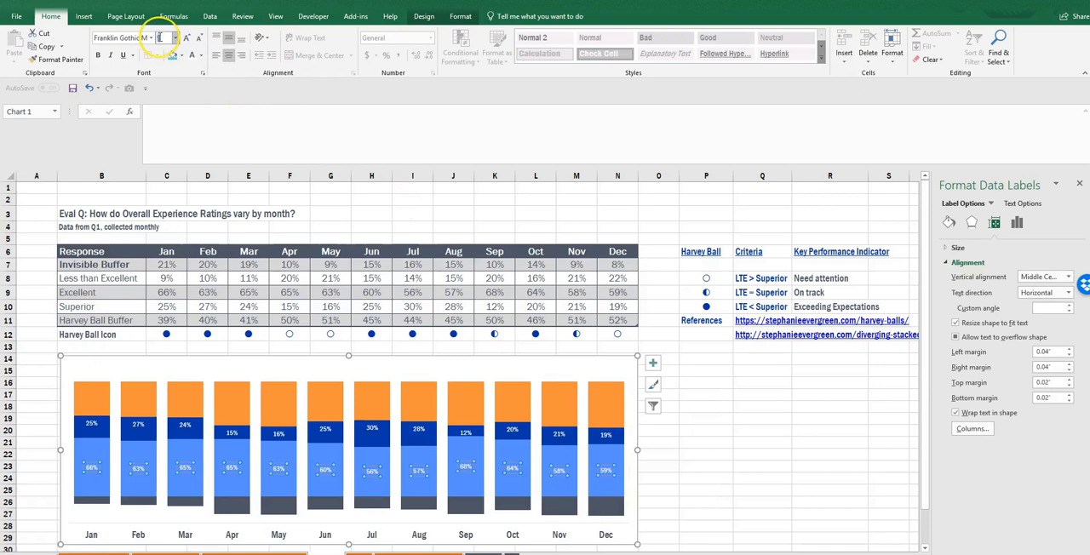
text(11)
key(Return)
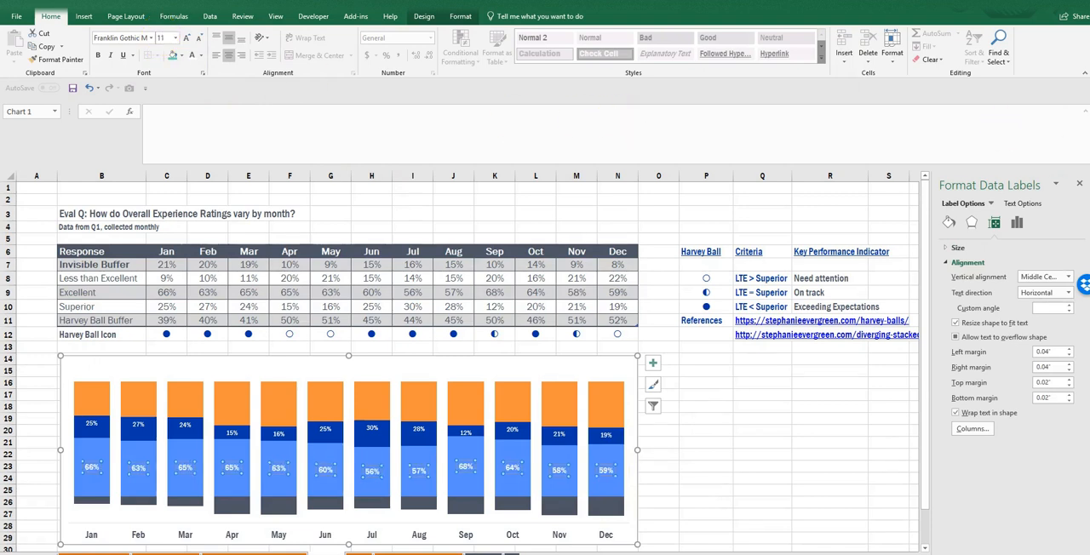
click(1023, 223)
click(980, 411)
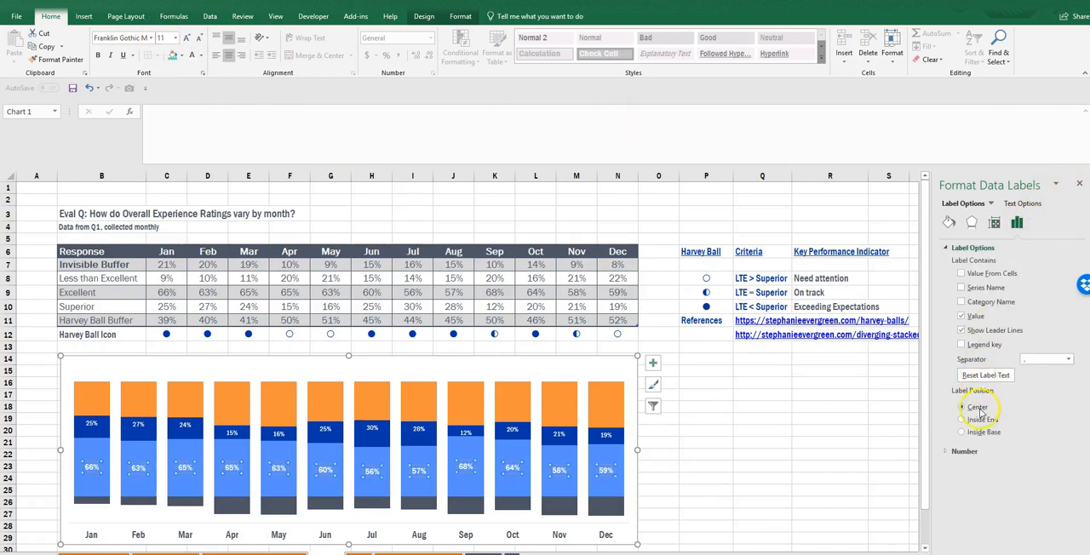
- Set the font size of the Superior series' data labels to 11
click(418, 429)
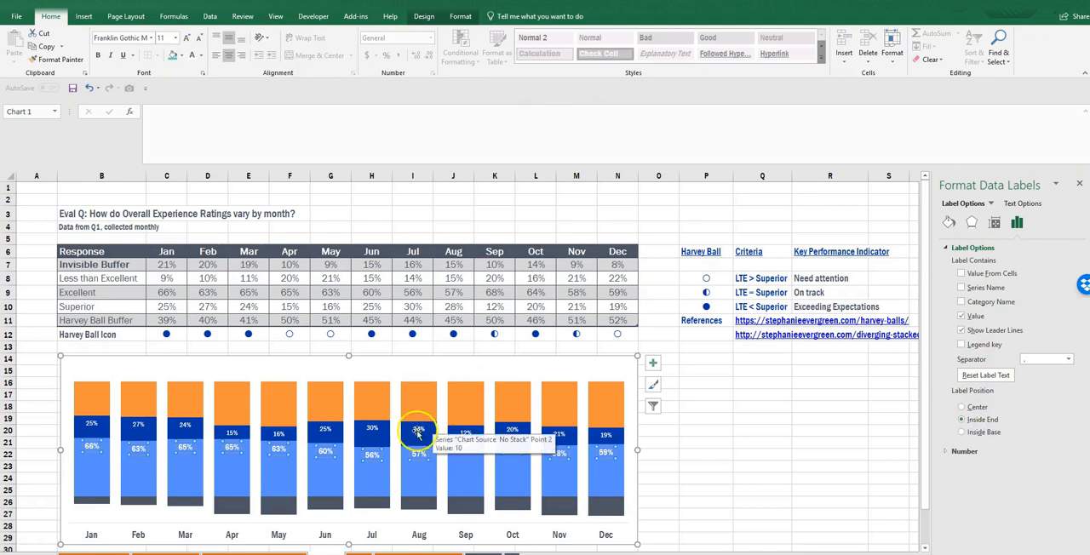
click(163, 38)
text(11)
key(Return)
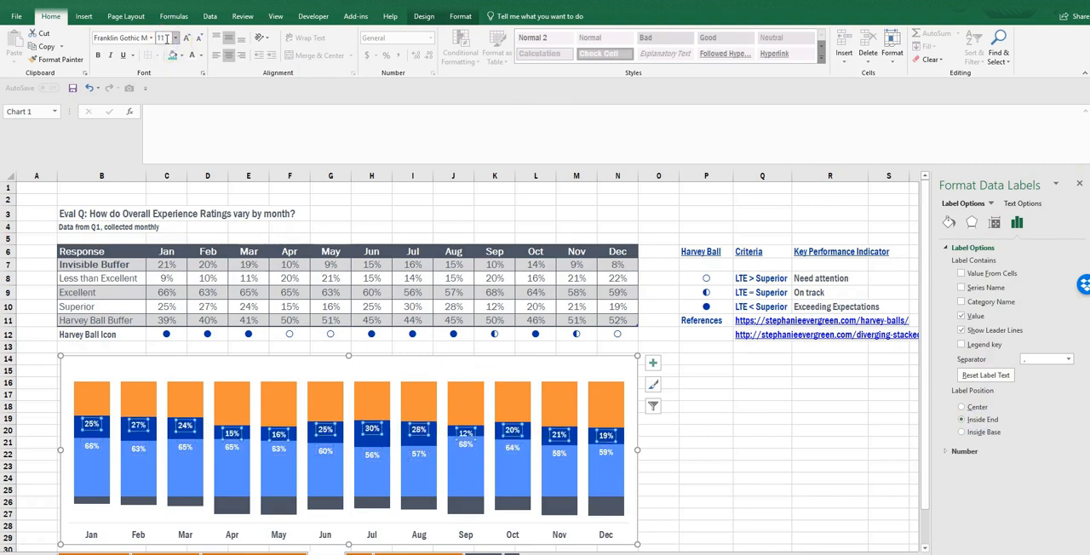
click(228, 432)
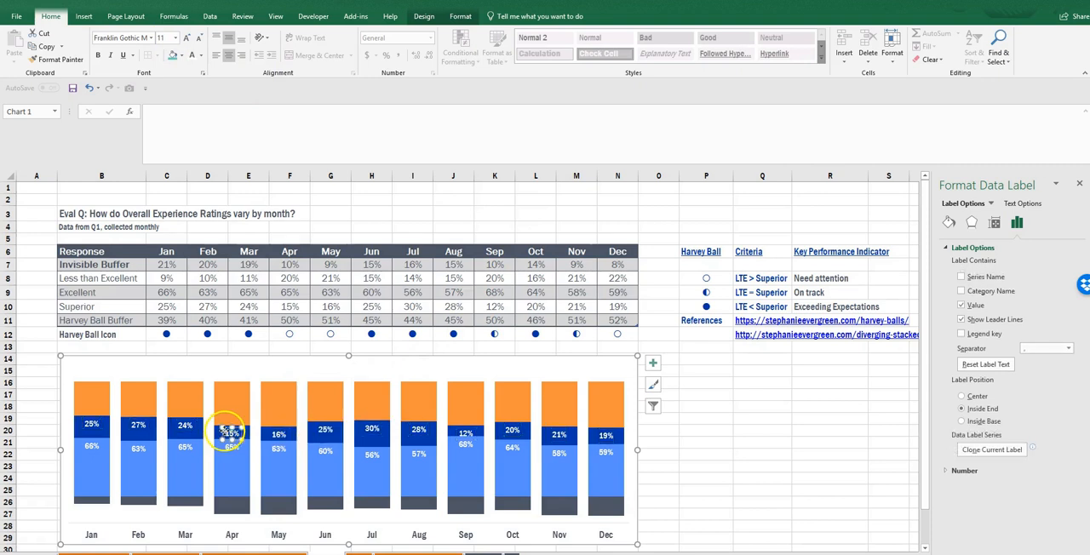
- Add data labels to the Less than Excellent series in white text with font size 11
click(98, 501)
right_click(100, 503)
click(111, 464)
click(92, 501)
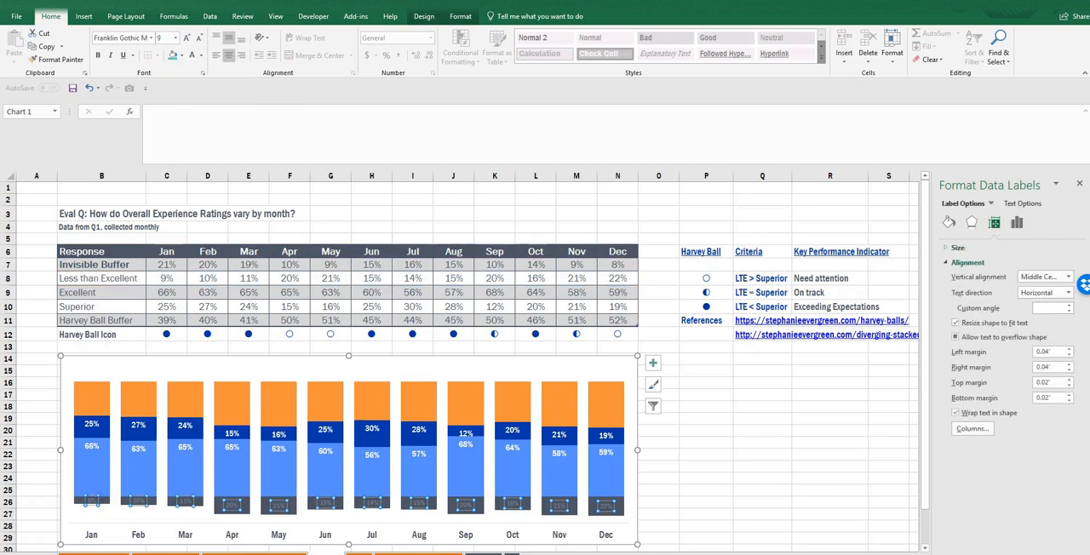
click(194, 56)
click(186, 38)
click(186, 39)
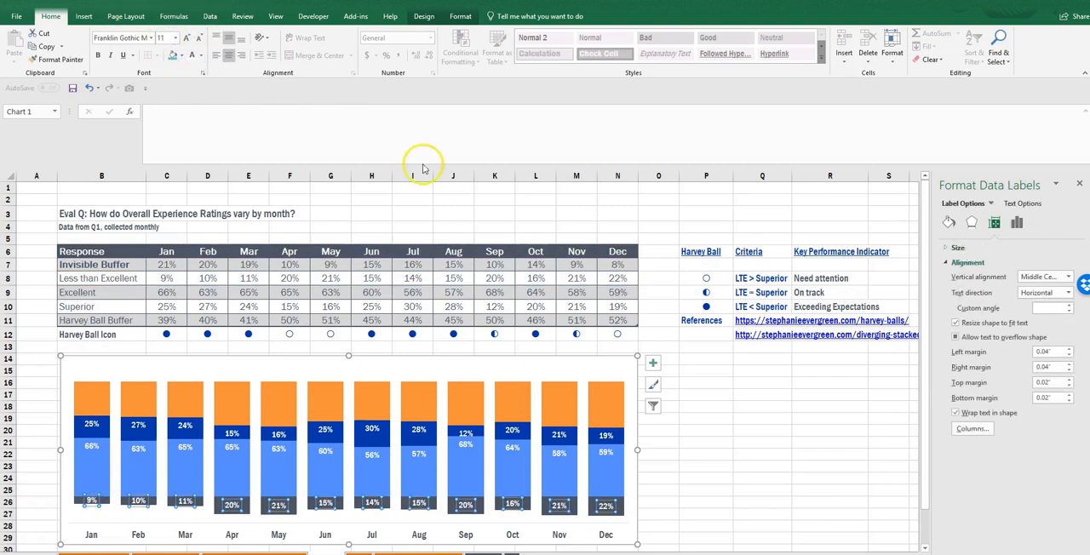
click(723, 490)
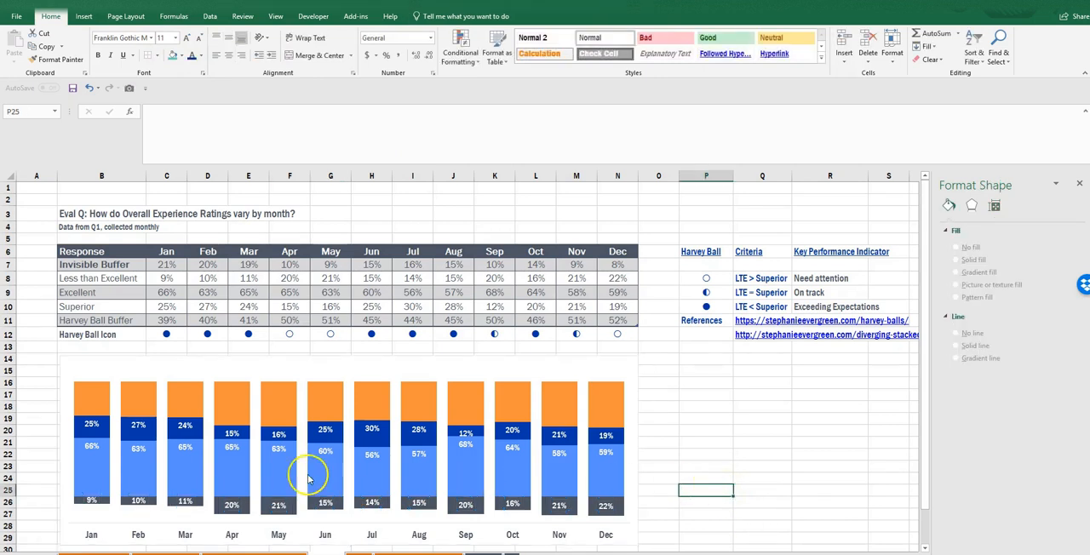
- Narrow the chart's plot area from its left edge to make room beside the January column
click(279, 460)
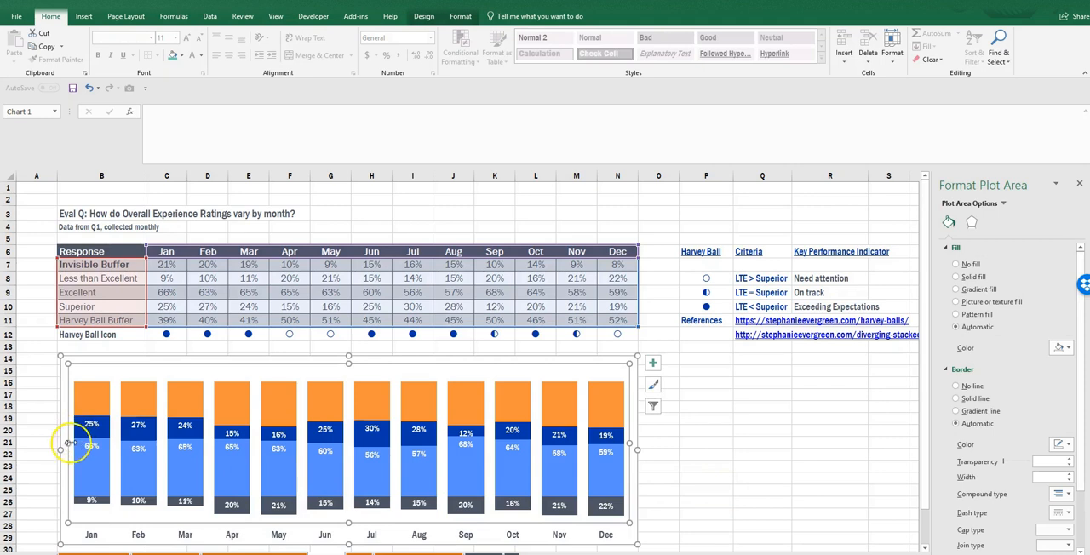
drag(118, 462, 118, 461)
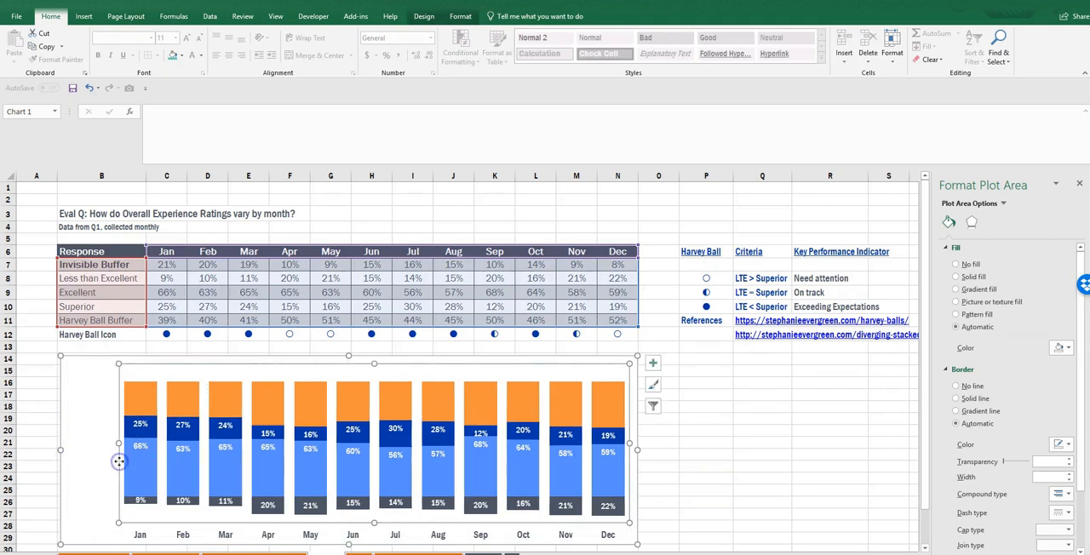
- Insert a text box reading "Superior" in the empty cells beside the chart and color its text dark blue
click(84, 16)
click(740, 43)
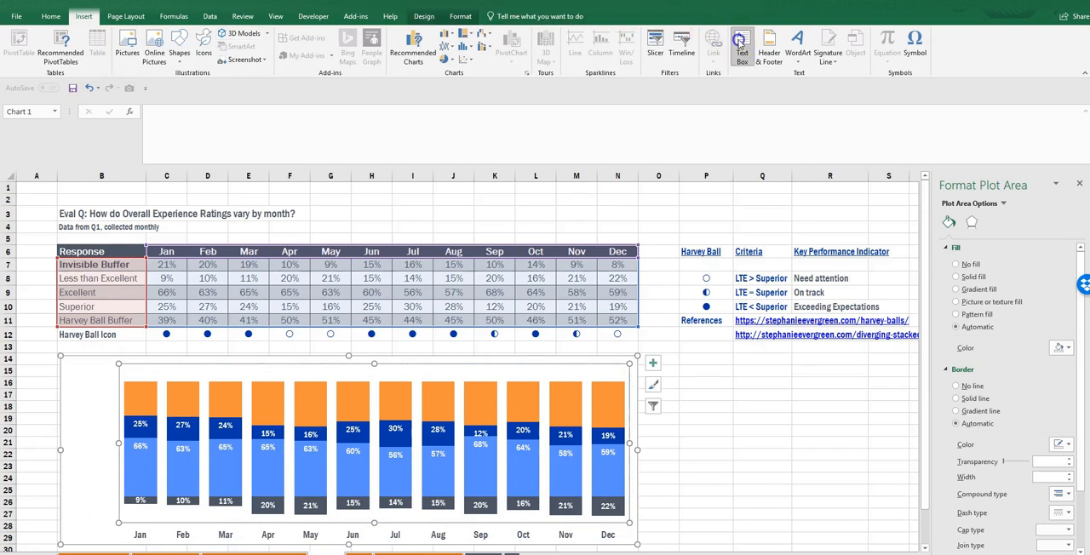
drag(698, 383, 779, 421)
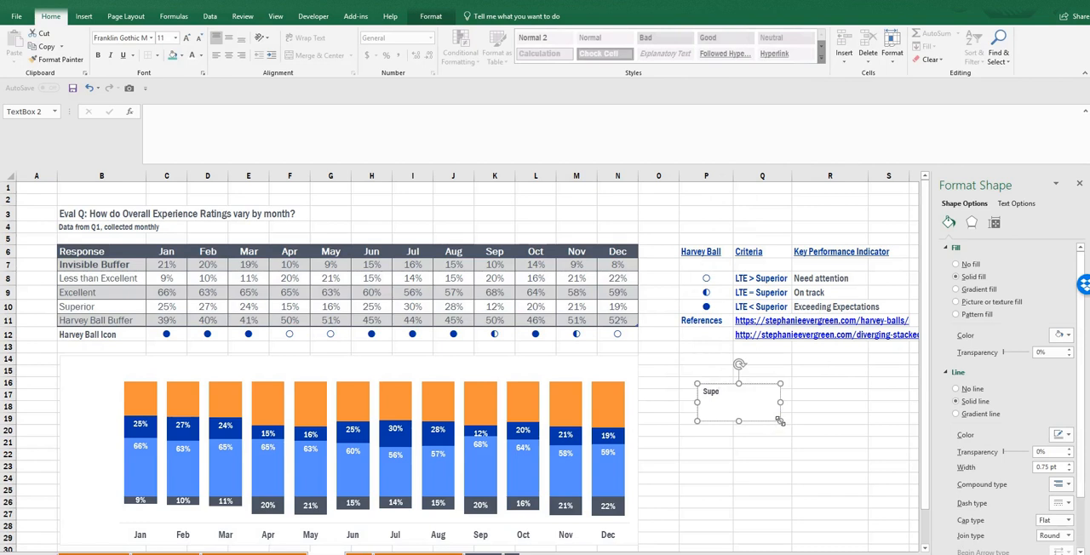
drag(733, 392, 704, 391)
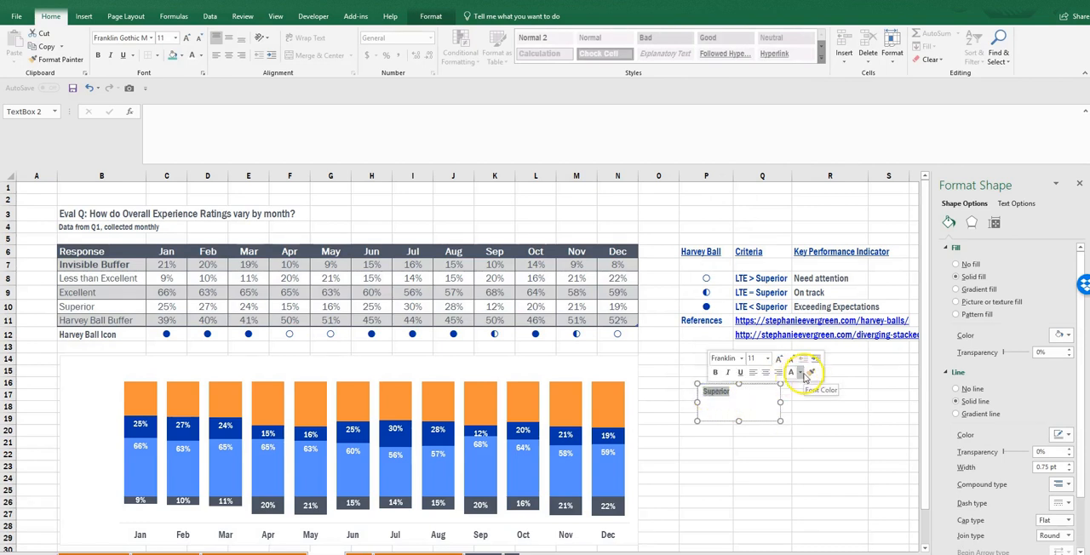
click(806, 376)
click(879, 449)
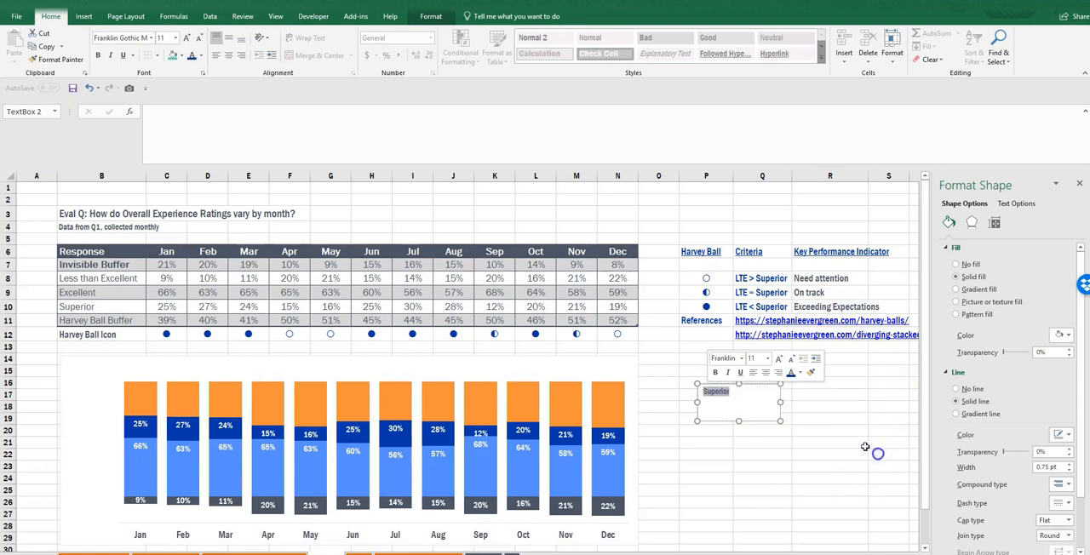
- Reduce the Superior text box's height to fit one line and set it to no fill and no line
click(741, 420)
click(740, 401)
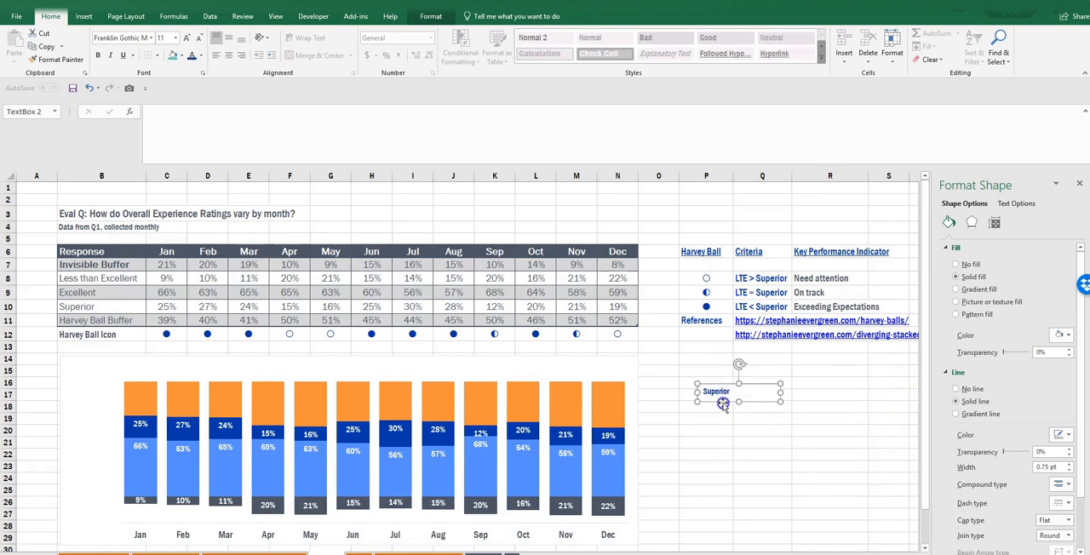
click(956, 264)
click(969, 350)
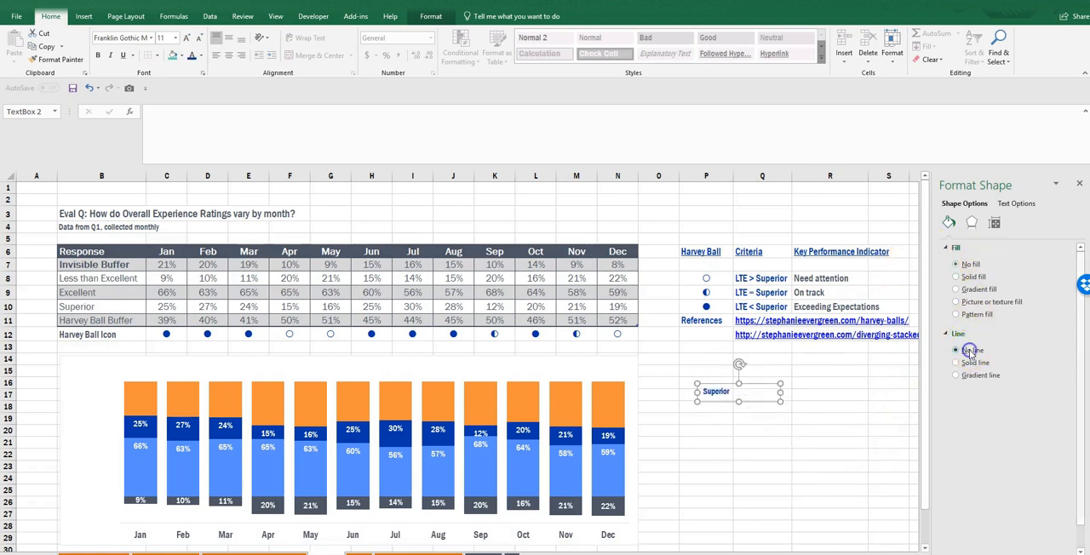
- Set the Superior text box's font size to 13 and move it beside January's dark blue segment
click(159, 39)
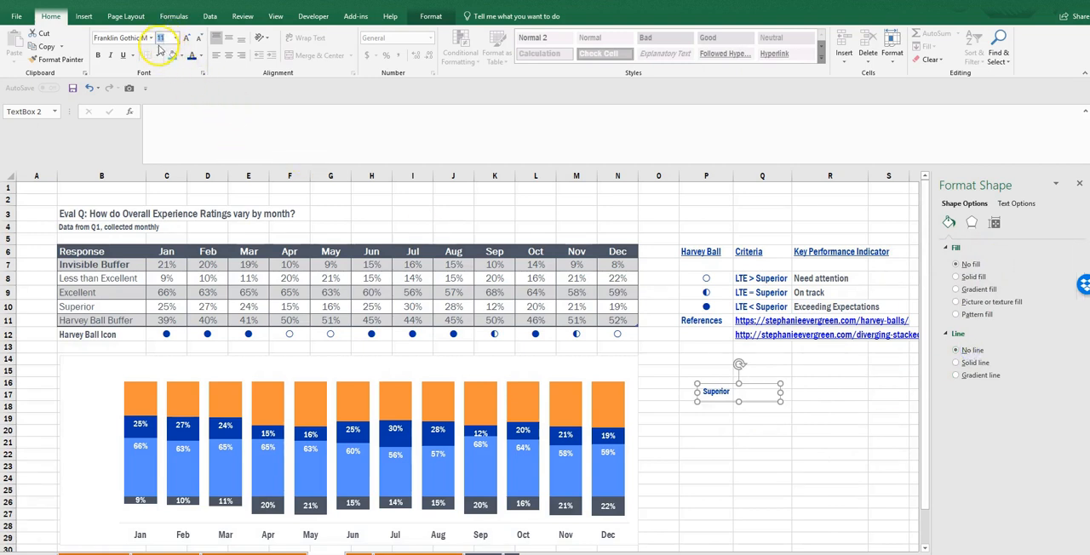
text(13)
key(Return)
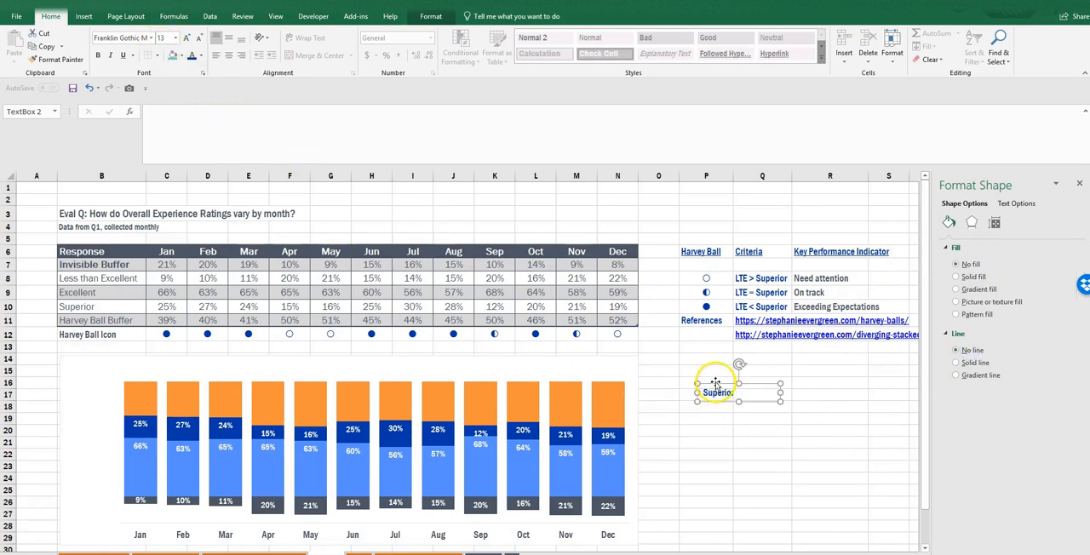
drag(716, 385, 676, 379)
drag(435, 368, 97, 414)
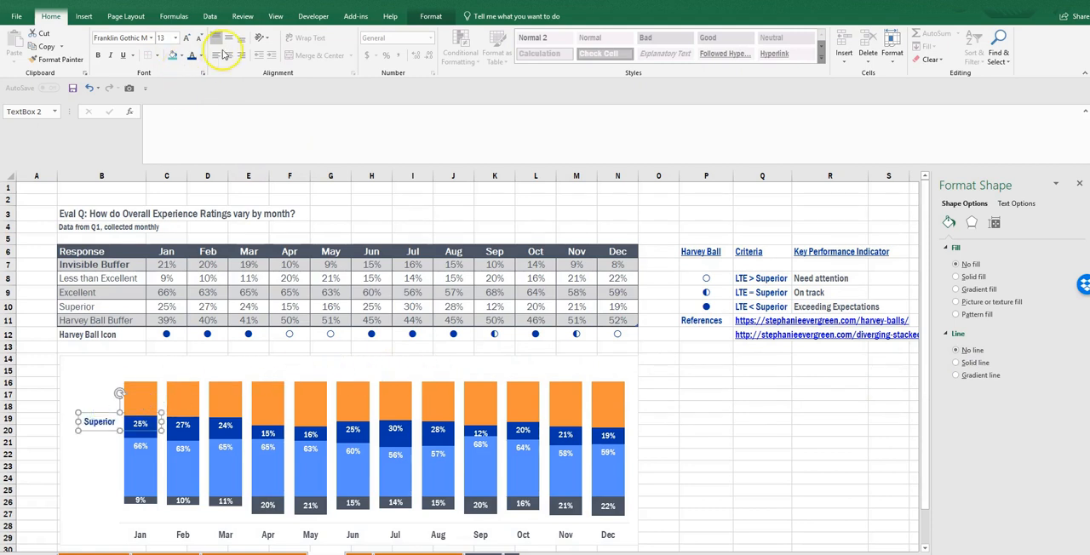
- Right-align the text in the Superior text box and narrow the box from its left edge
click(242, 55)
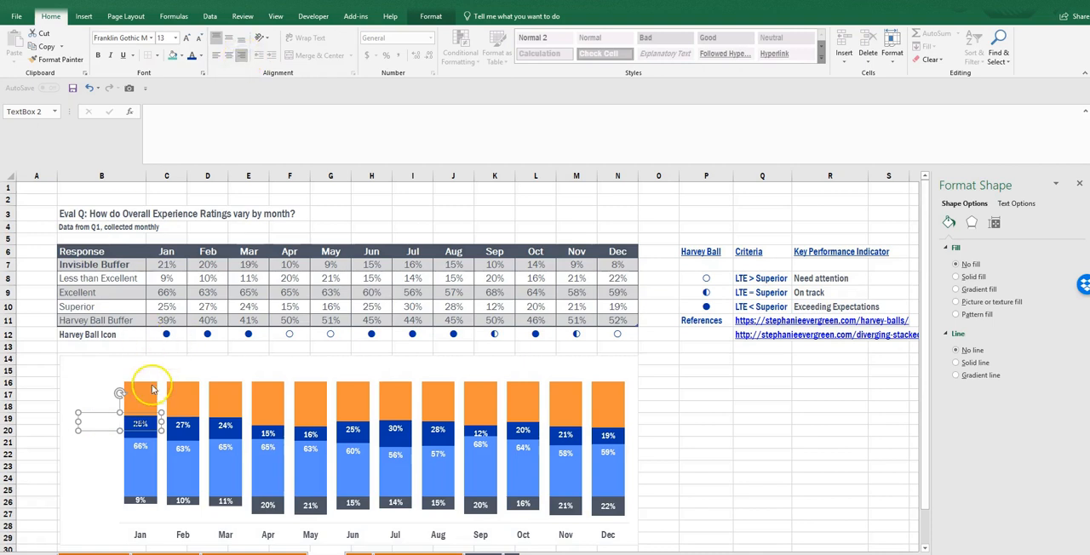
drag(79, 421, 113, 424)
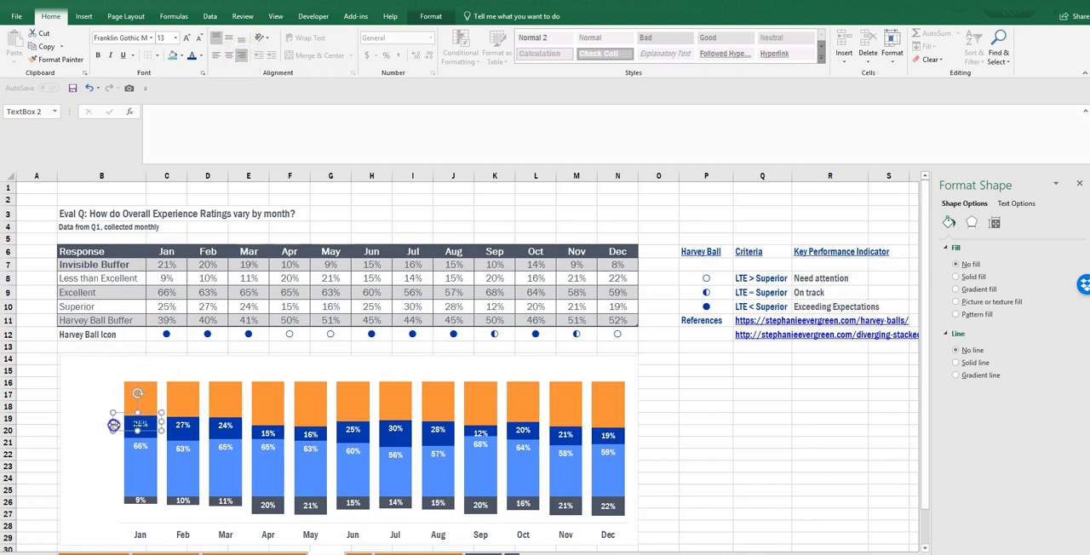
- Nudge the Superior text box left and slightly down until it sits against January's dark blue segment
key(Left)
key(Left)
key(Left)
key(Left)
key(Left)
key(Left)
key(Left)
key(Left)
key(Left)
key(Left)
key(Left)
key(Left)
key(Left)
key(Left)
key(Left)
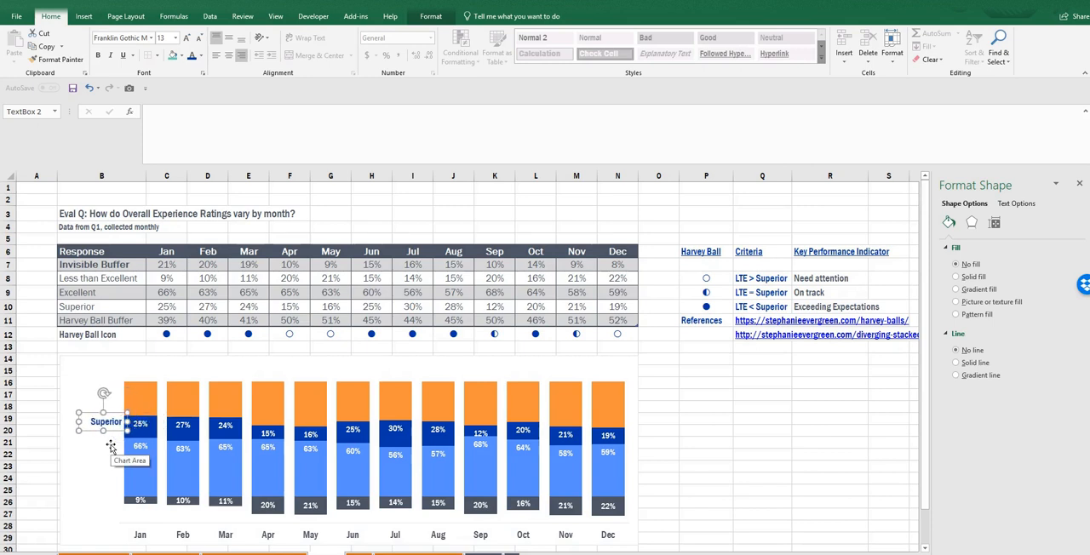
key(Down)
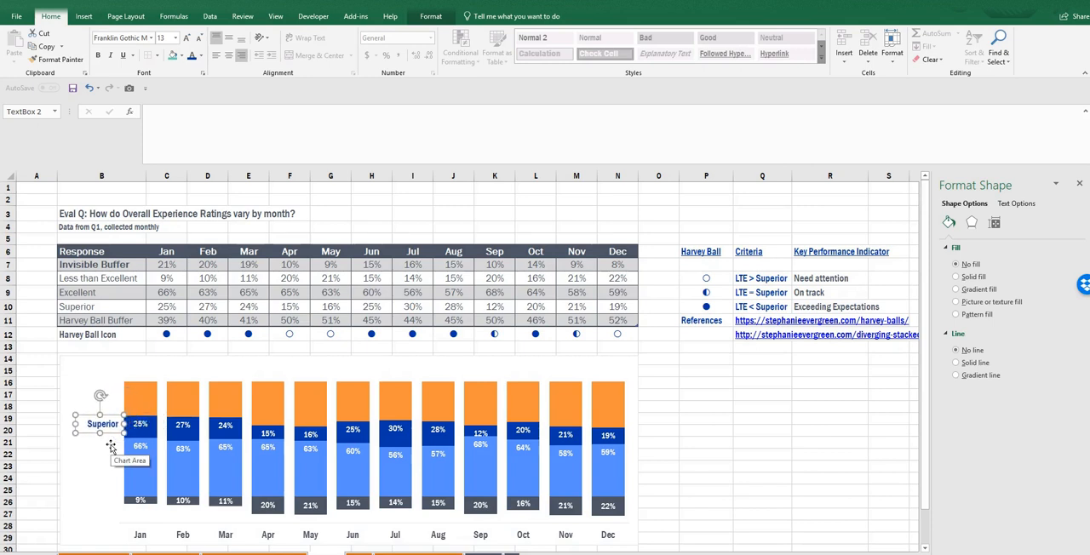
- Duplicate the Superior text box, place the copy beside January's light blue segment and change its text to "Excellent"
key(ctrl+c)
key(ctrl+v)
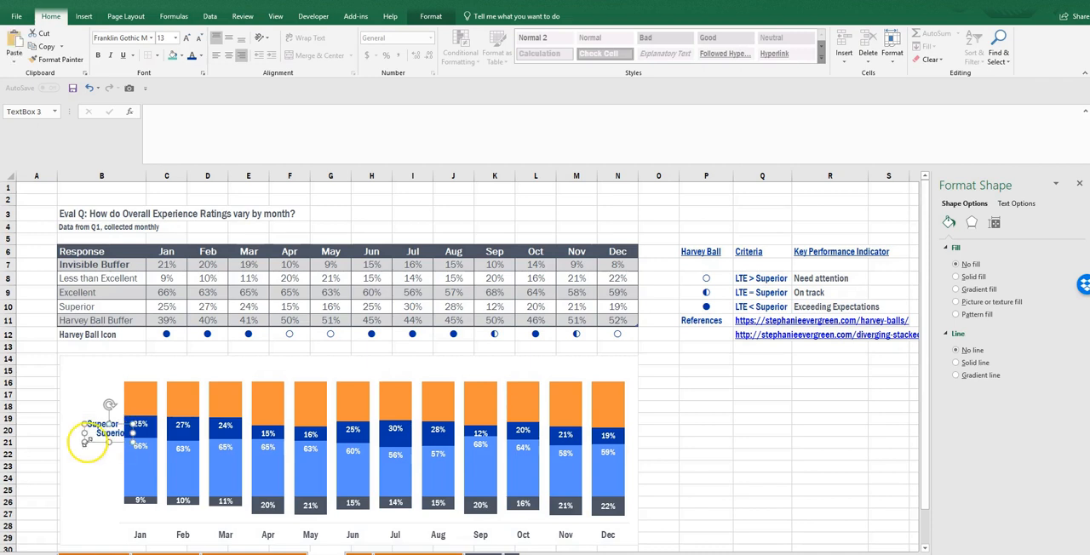
drag(90, 445, 87, 457)
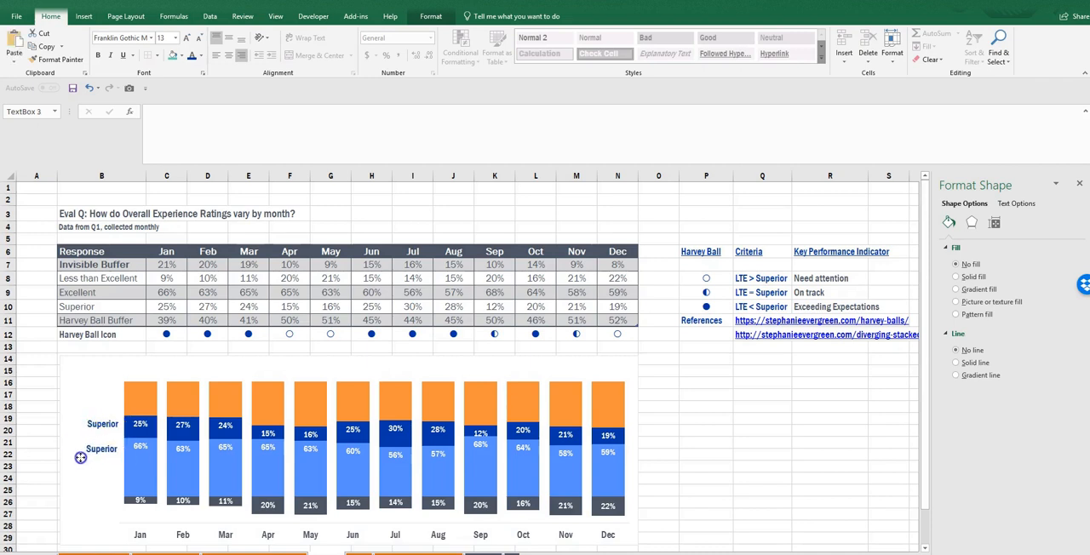
double_click(99, 443)
text(Excellent)
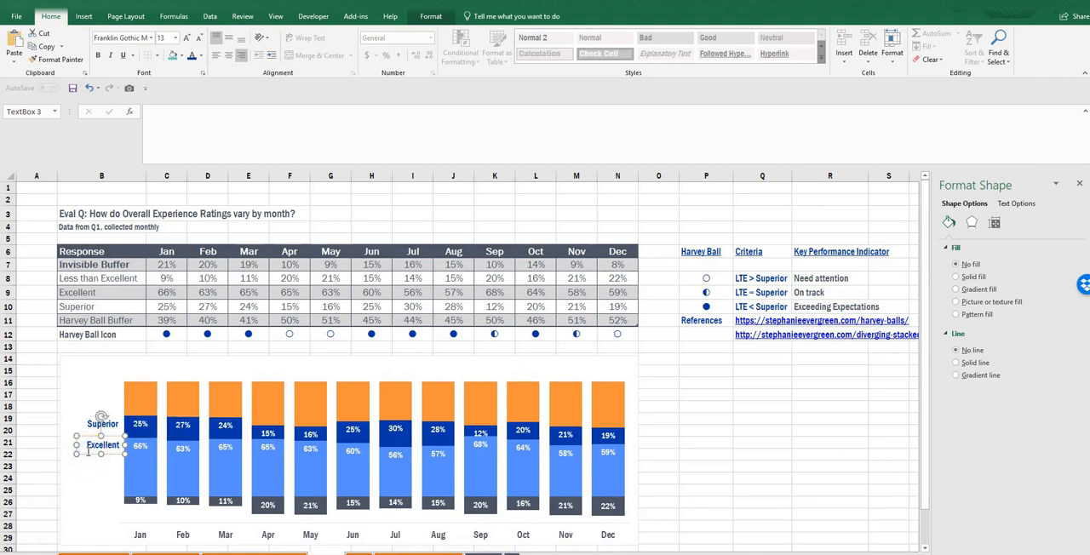
- Color the Excellent label's text the same light blue as its column segments
click(201, 56)
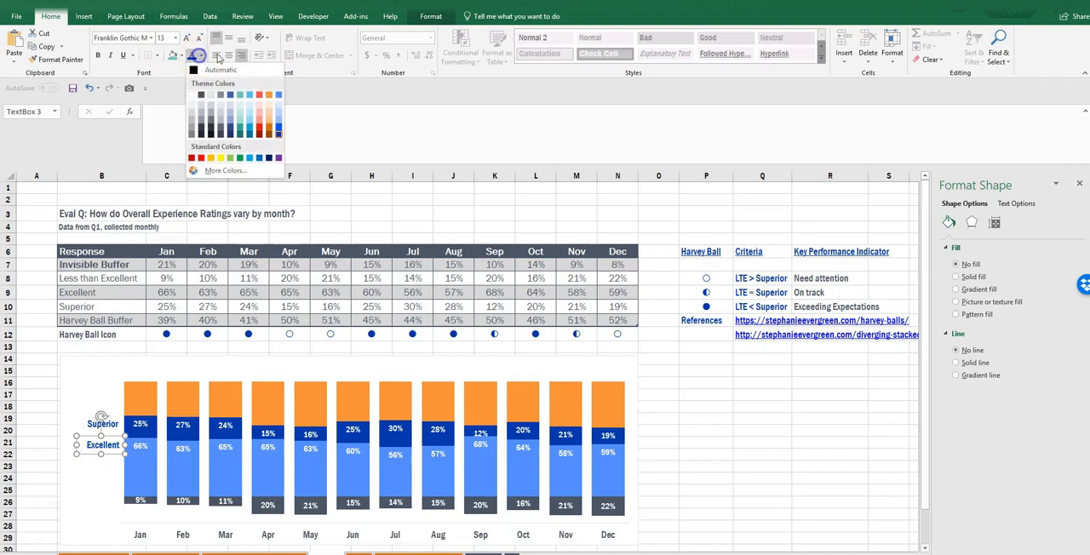
click(252, 97)
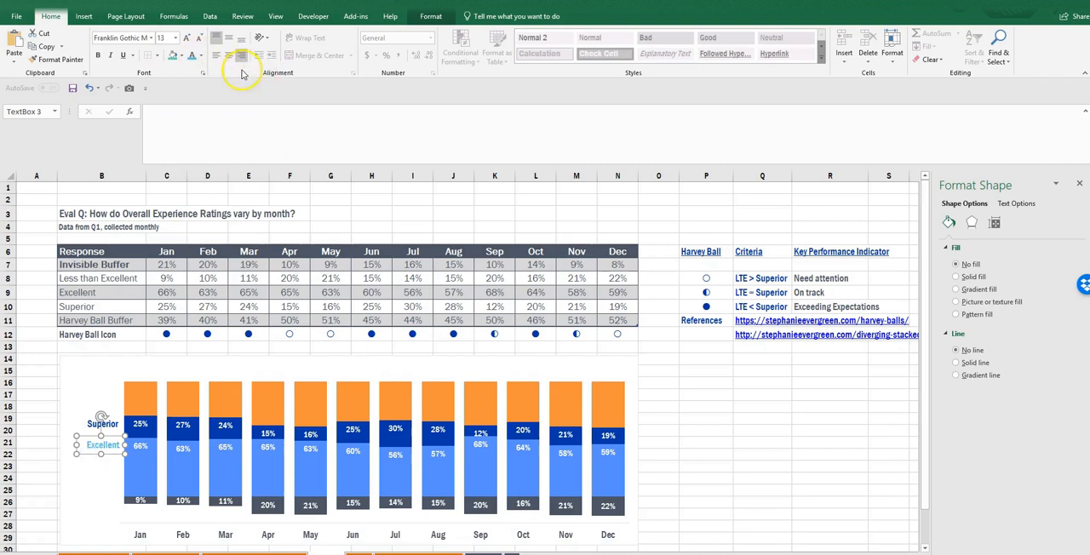
click(200, 56)
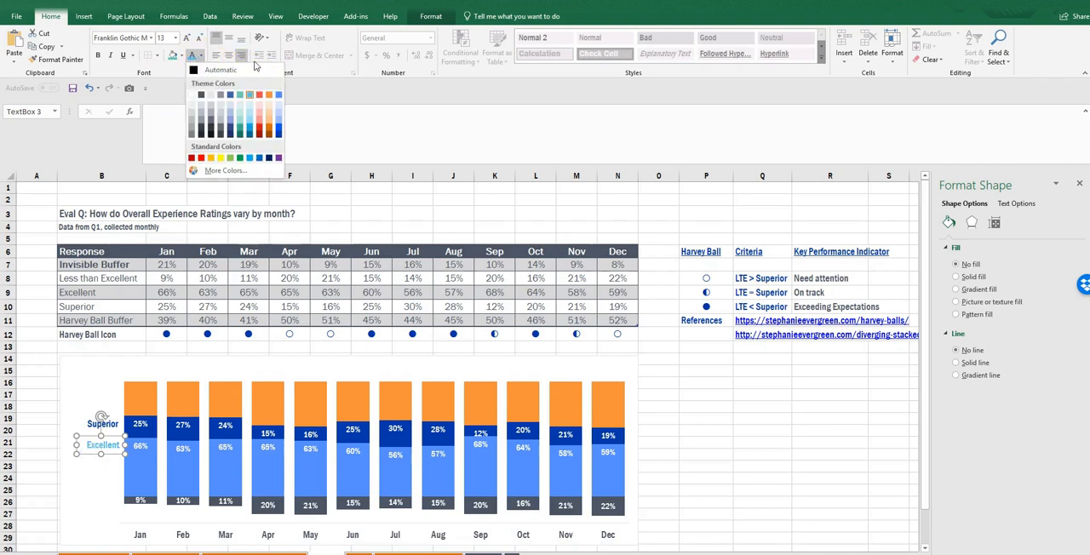
click(279, 98)
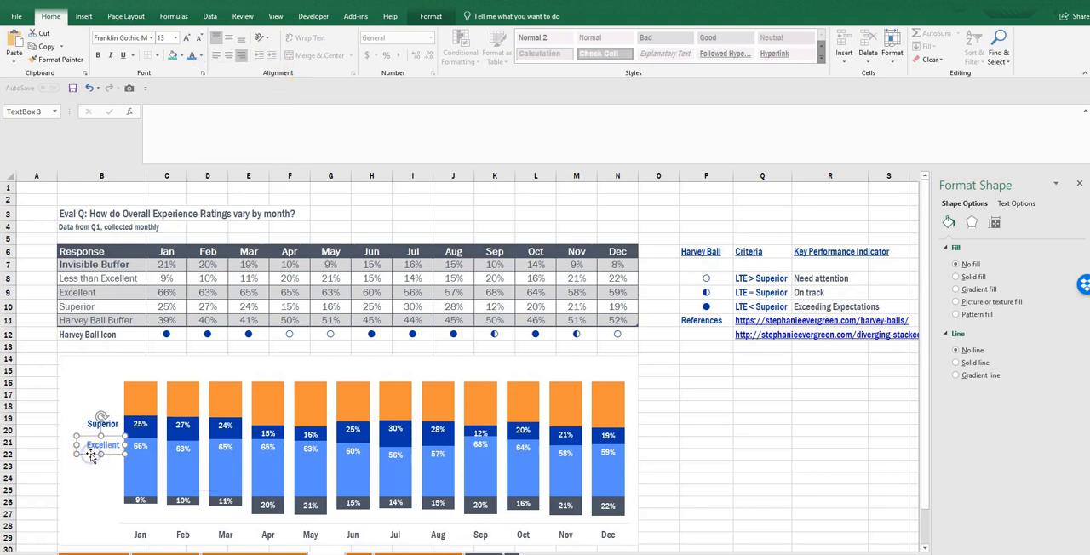
- Duplicate the Excellent text box, place the copy beside January's dark gray segment and change its text to "Less than Excellent"
key(ctrl+d)
drag(94, 466, 84, 505)
double_click(96, 496)
text(Less than Ex)
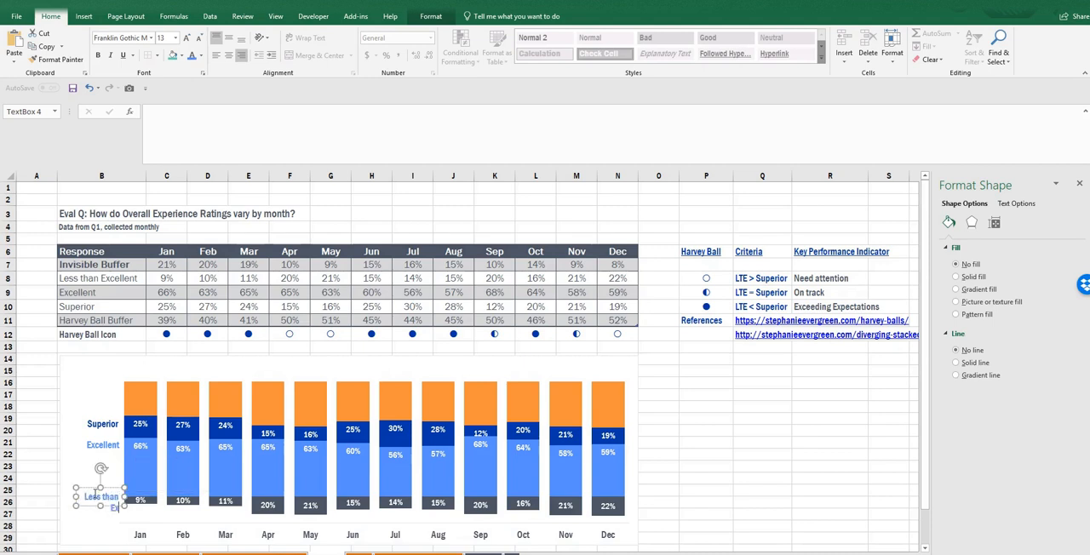
click(86, 489)
key(Up)
key(Up)
key(Up)
key(Up)
- Color the "Less than Excellent" label's text dark gray to match its column segments
mouse_move(100, 496)
mouse_down()
mouse_move(99, 508)
mouse_move(119, 499)
mouse_up()
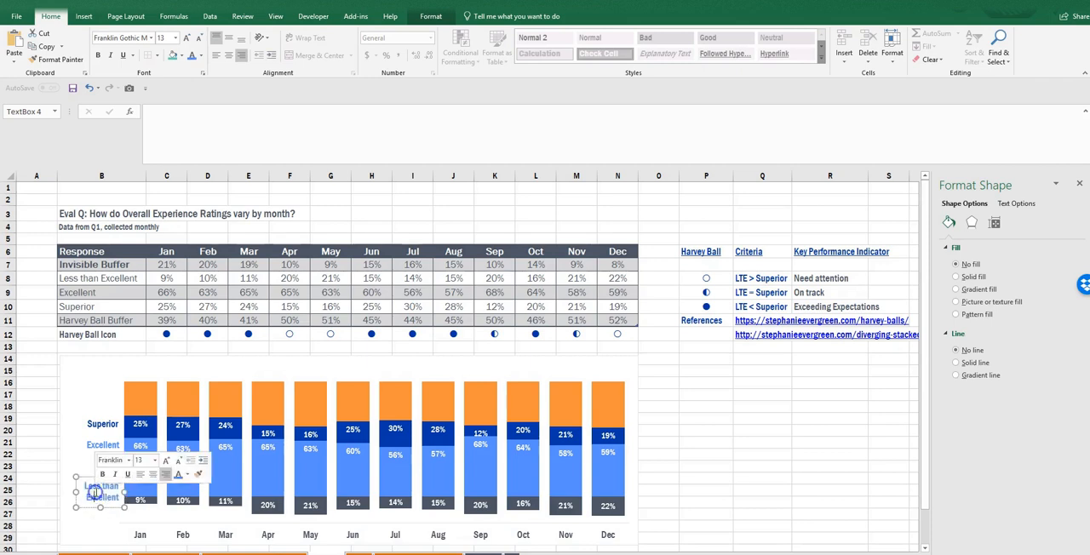
click(186, 474)
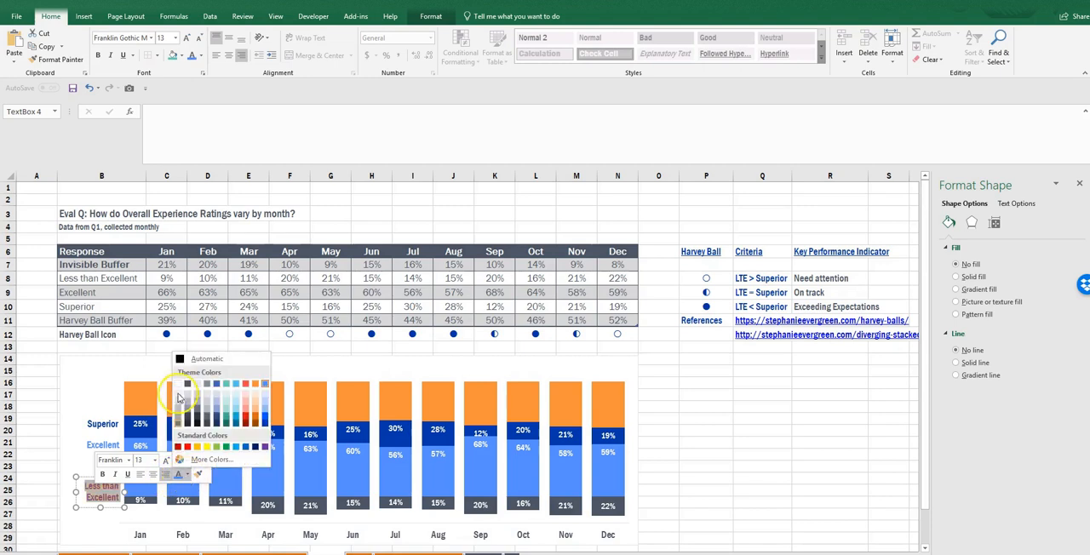
click(187, 384)
- Align the Superior, Excellent and Less than Excellent text boxes to their right edges and nudge them slightly left together
click(100, 423)
click(100, 423)
click(102, 444)
shift+click(100, 493)
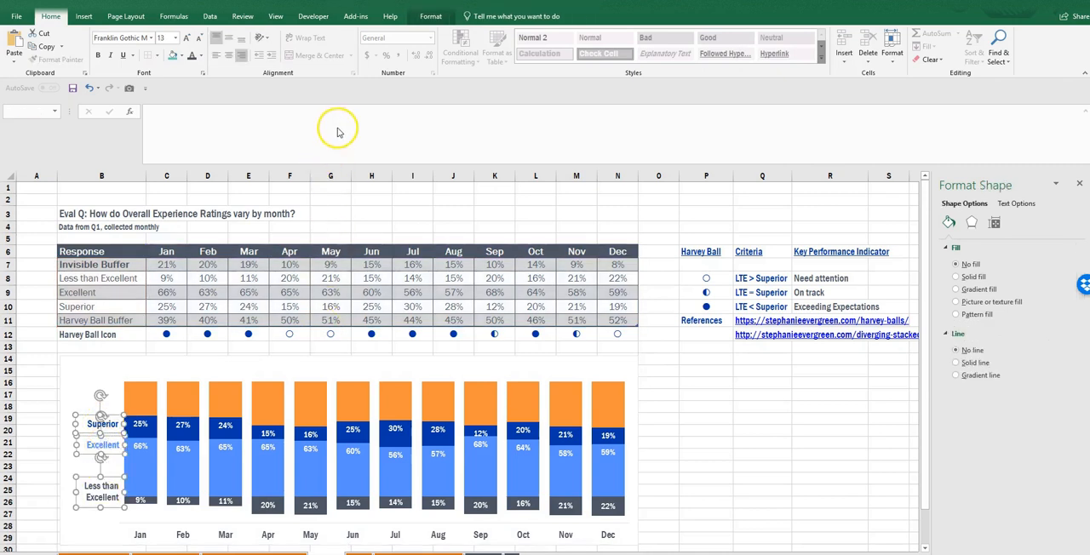
click(431, 16)
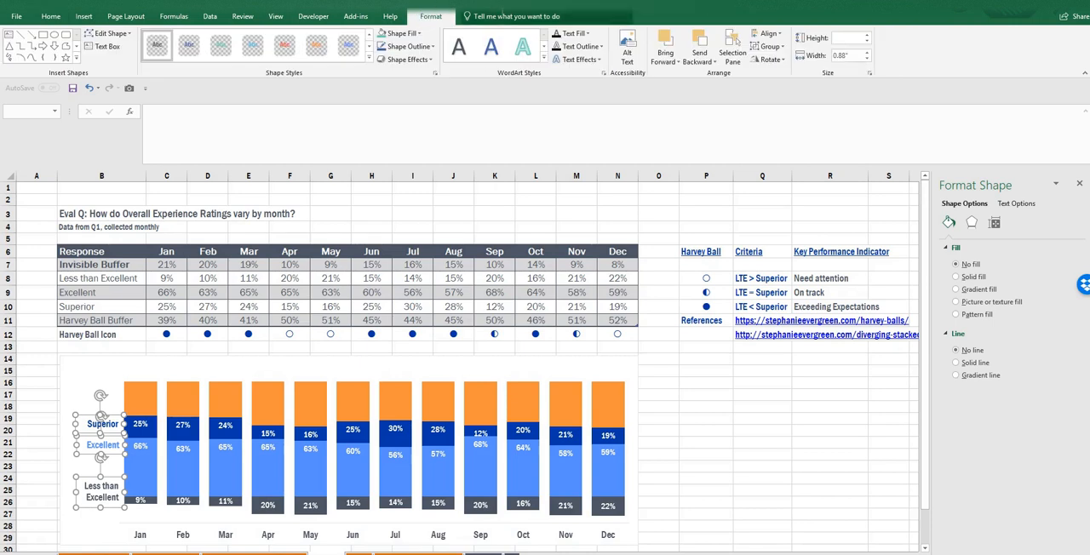
click(769, 34)
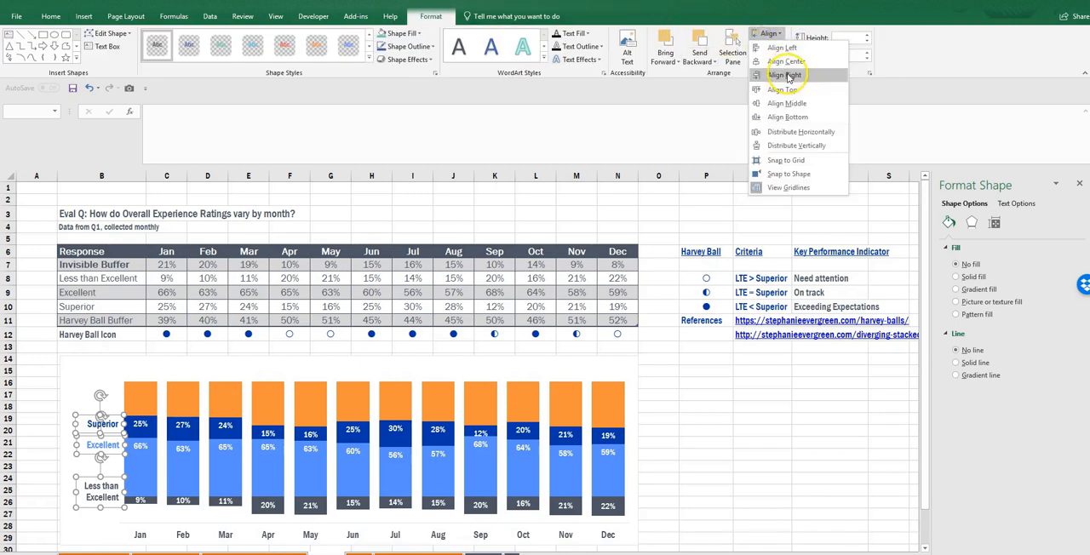
click(786, 75)
key(Left)
key(Left)
click(707, 528)
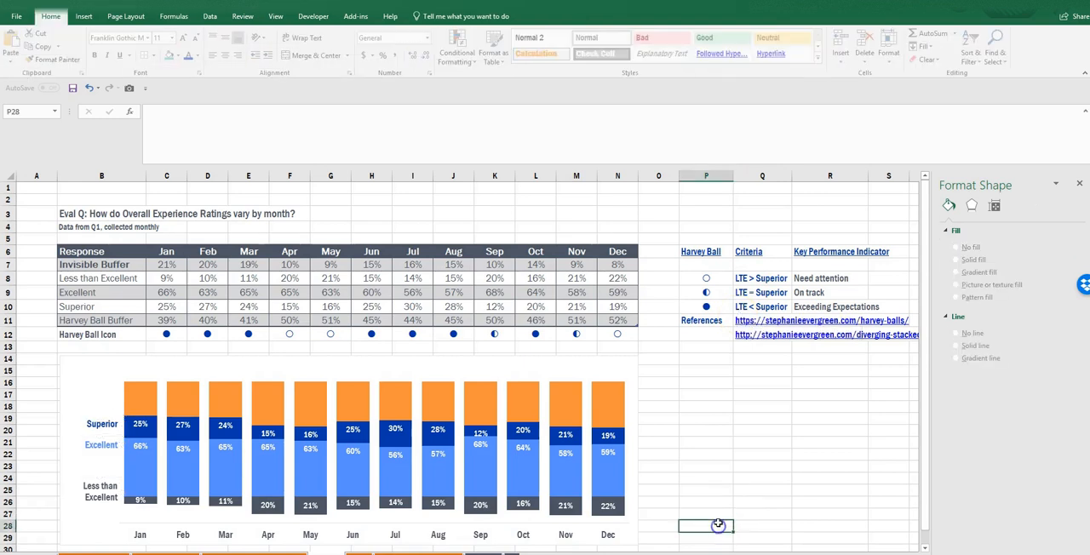
- Set the label position of the September and April Superior data labels to Center individually
click(481, 434)
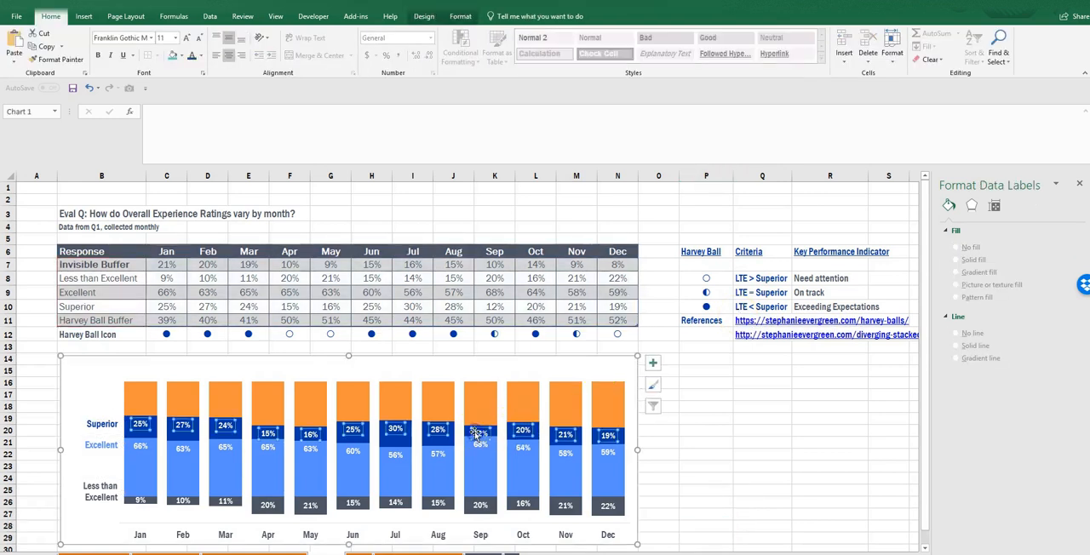
click(482, 433)
click(977, 397)
click(812, 436)
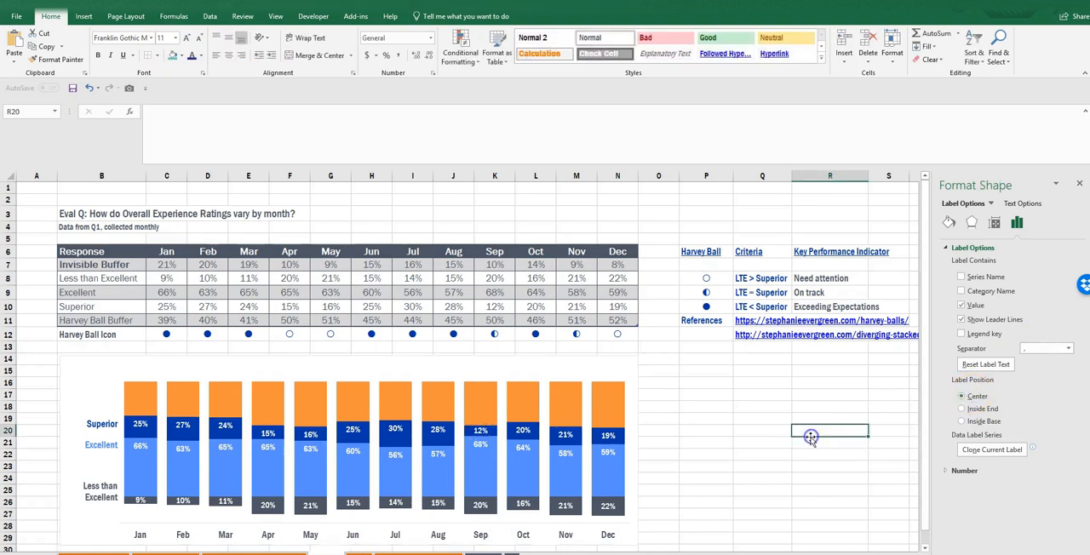
click(268, 435)
click(268, 435)
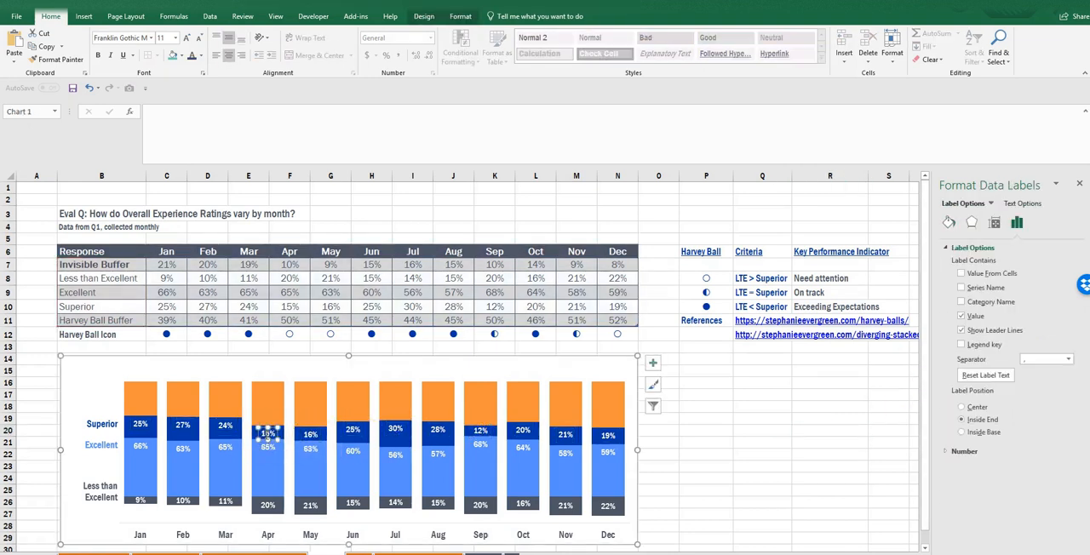
click(827, 457)
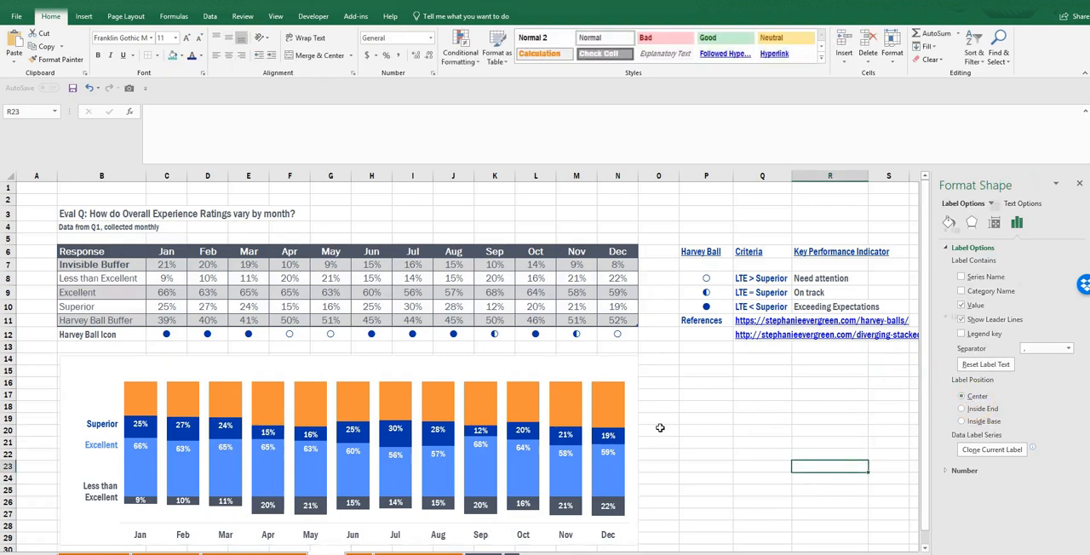
- Hide the orange Harvey Ball Buffer series by setting it to no fill and no border line
click(607, 410)
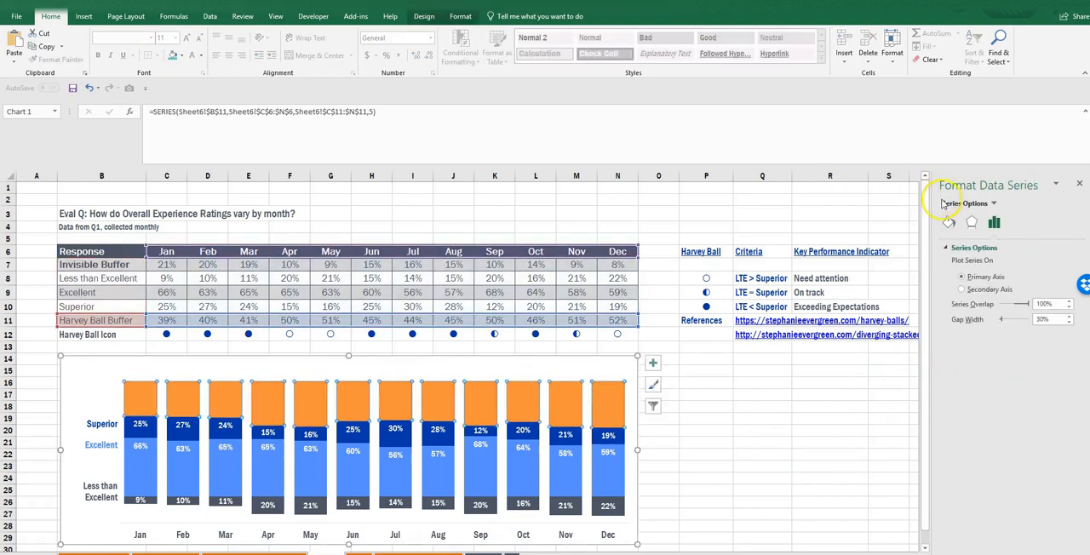
click(953, 248)
click(956, 264)
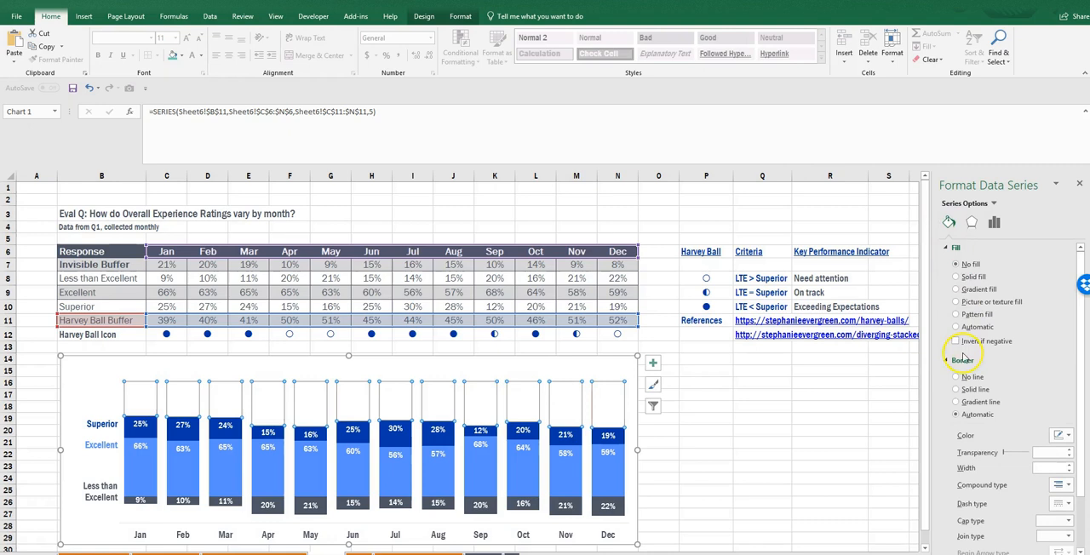
click(965, 378)
- Add data labels to the Harvey Ball Buffer series and format them at font size 15 in dark blue
right_click(618, 396)
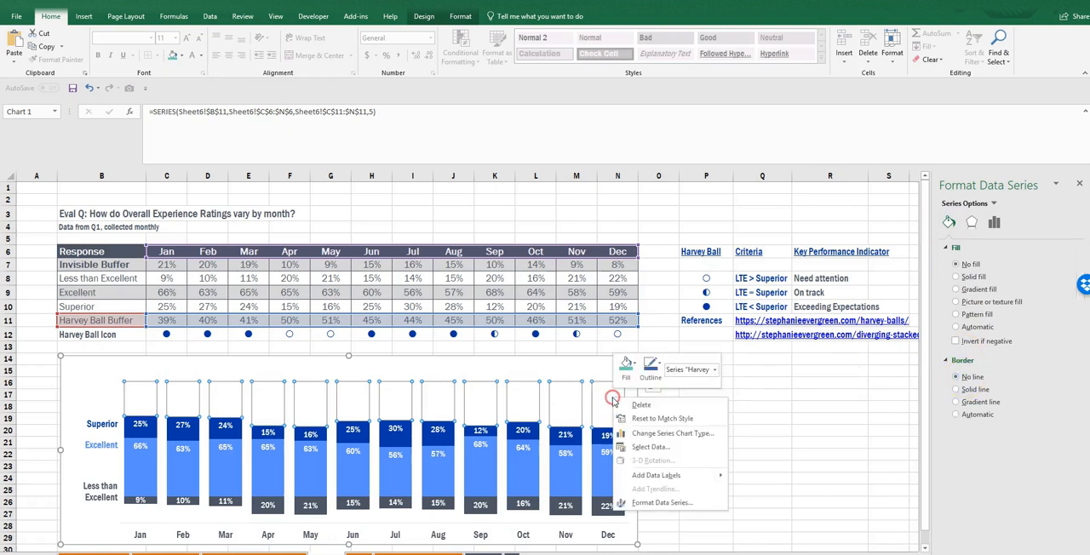
click(654, 475)
click(608, 402)
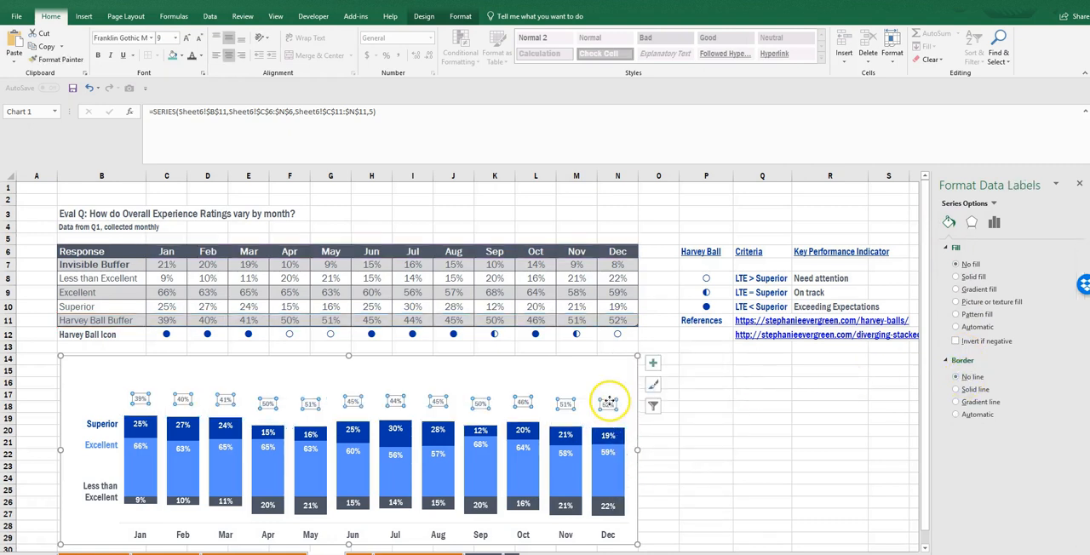
click(165, 37)
text(15)
key(Return)
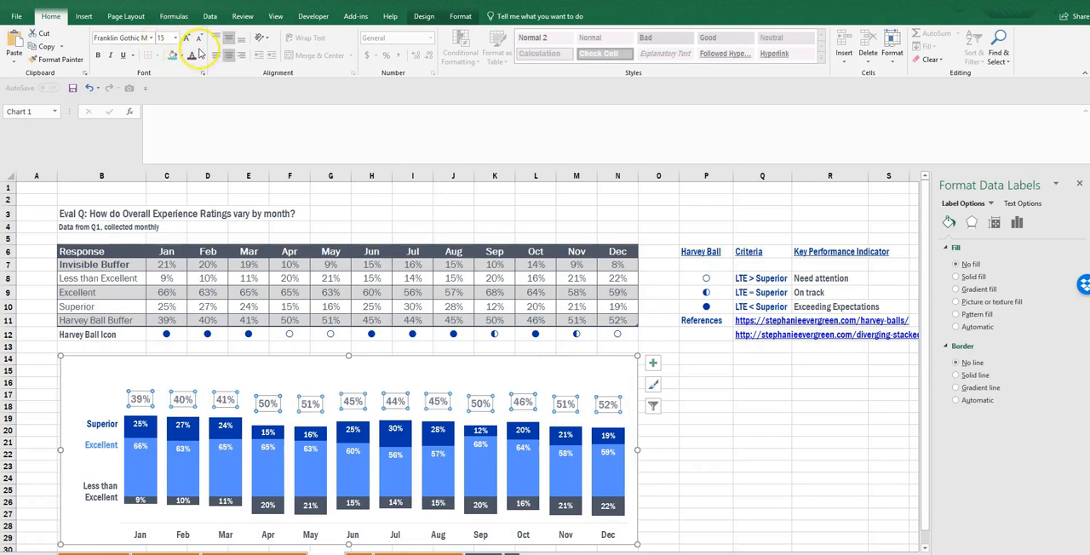
click(201, 56)
click(280, 137)
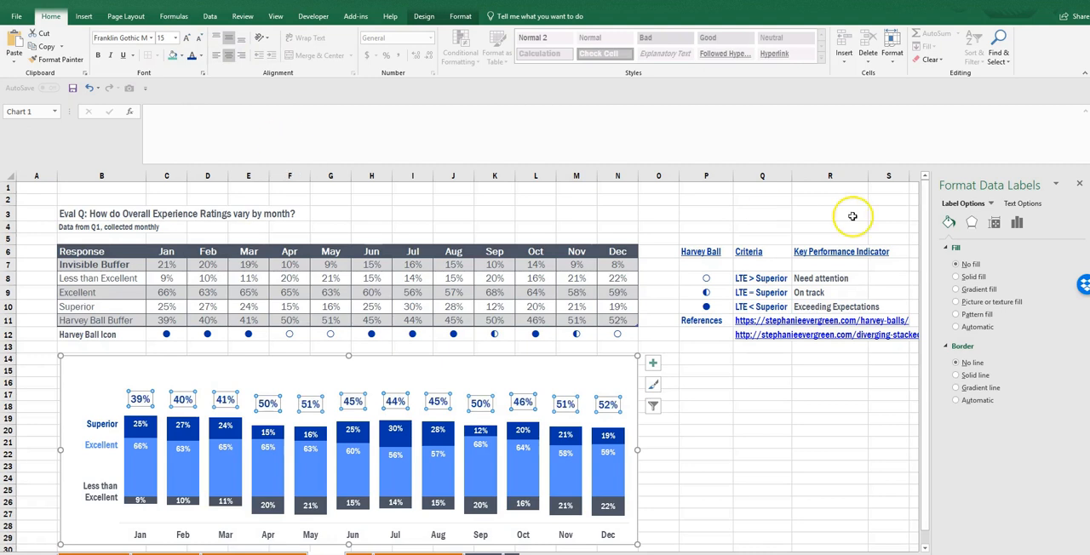
- Set the label position of the Harvey Ball Buffer data labels to Inside End
click(1018, 223)
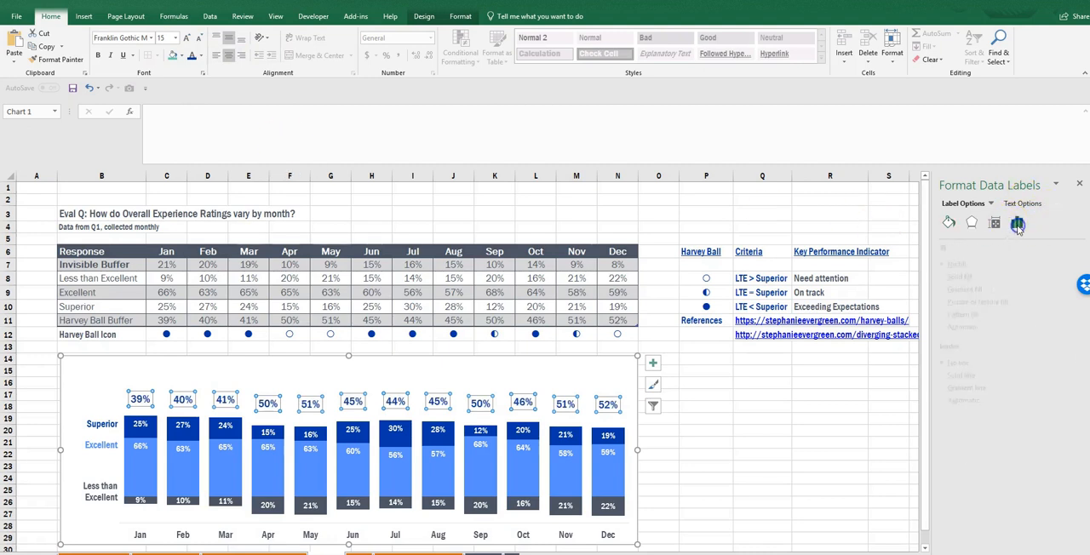
click(977, 433)
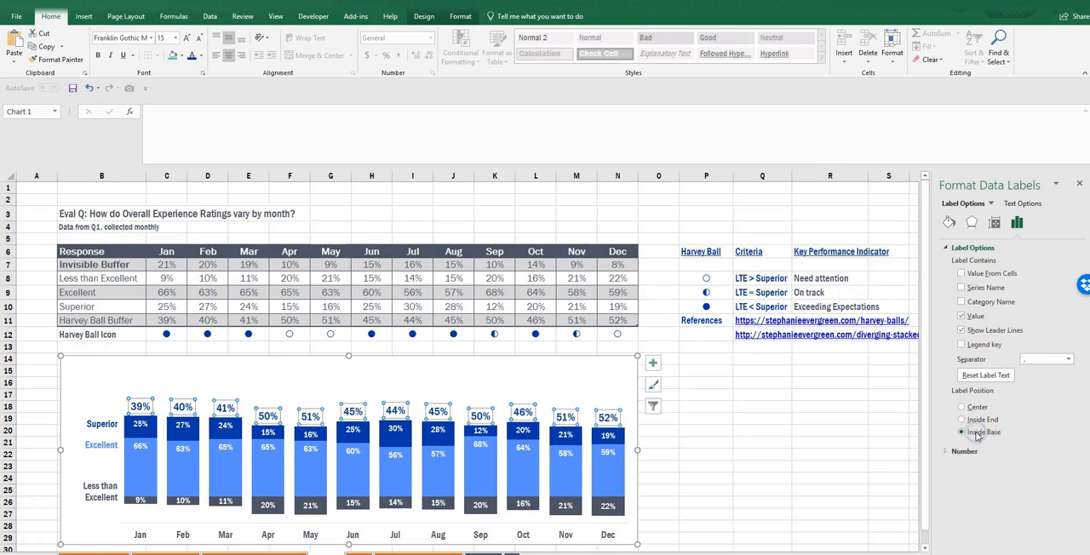
click(977, 420)
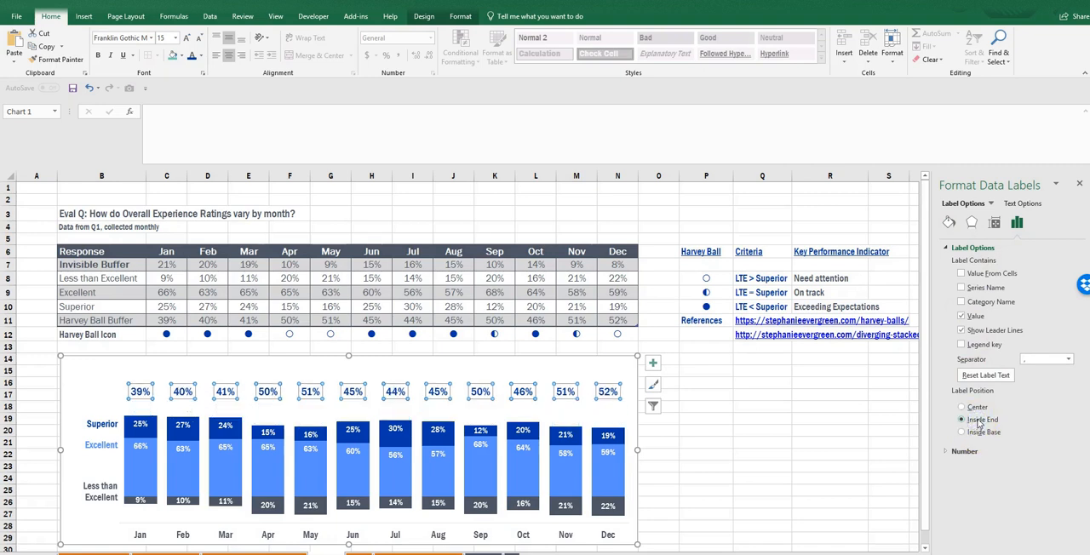
- Replace the Harvey Ball Buffer labels' values with the Harvey ball icons from cells C12:N12
click(964, 319)
click(962, 274)
drag(163, 334, 606, 335)
key(Return)
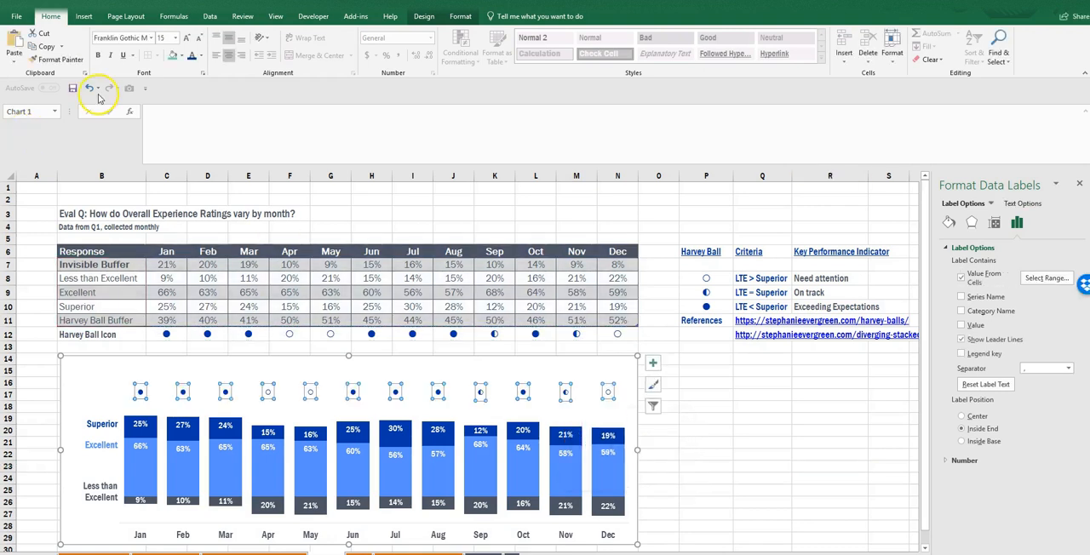
- Set the Harvey ball data labels' font size to 18 and deselect the chart
text(18)
key(Return)
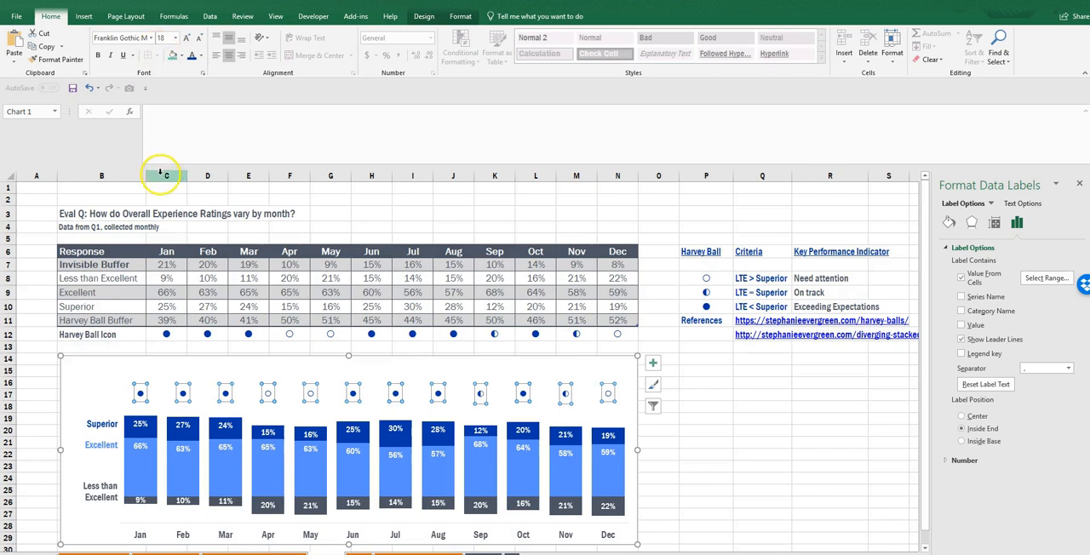
click(689, 429)
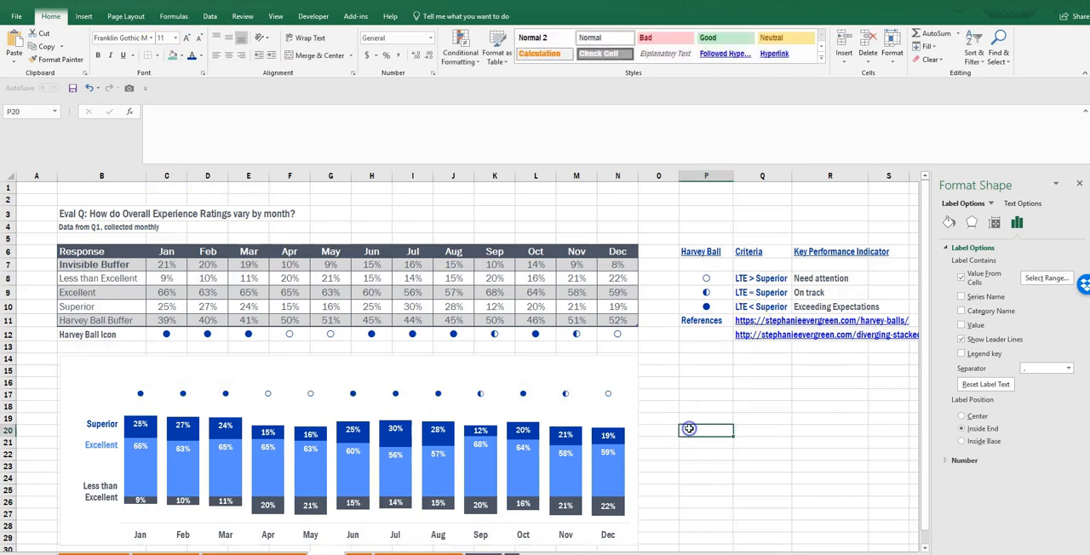
- Set the font size of the Harvey ball data labels above the columns to 25
click(608, 393)
click(166, 38)
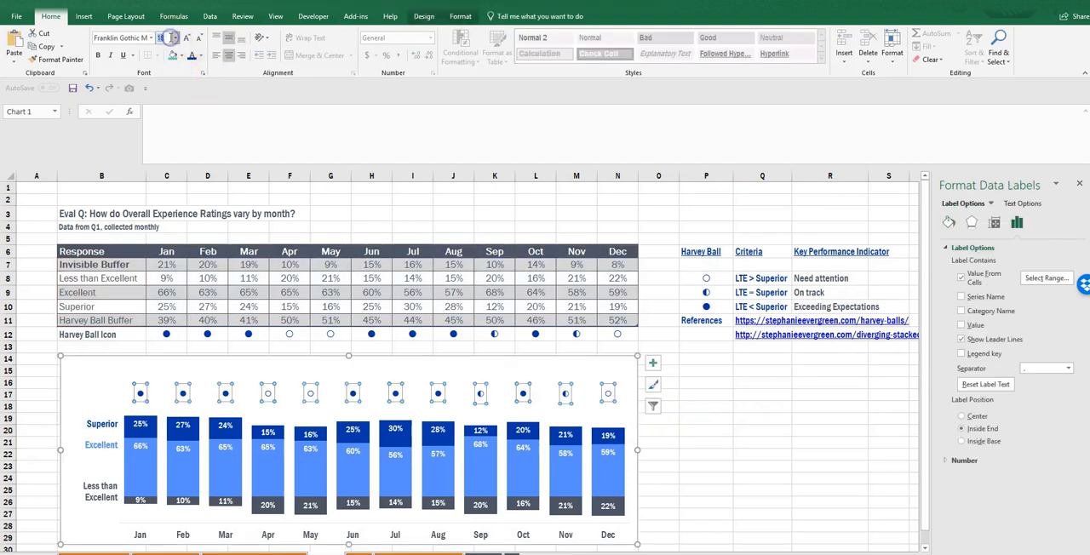
key(Return)
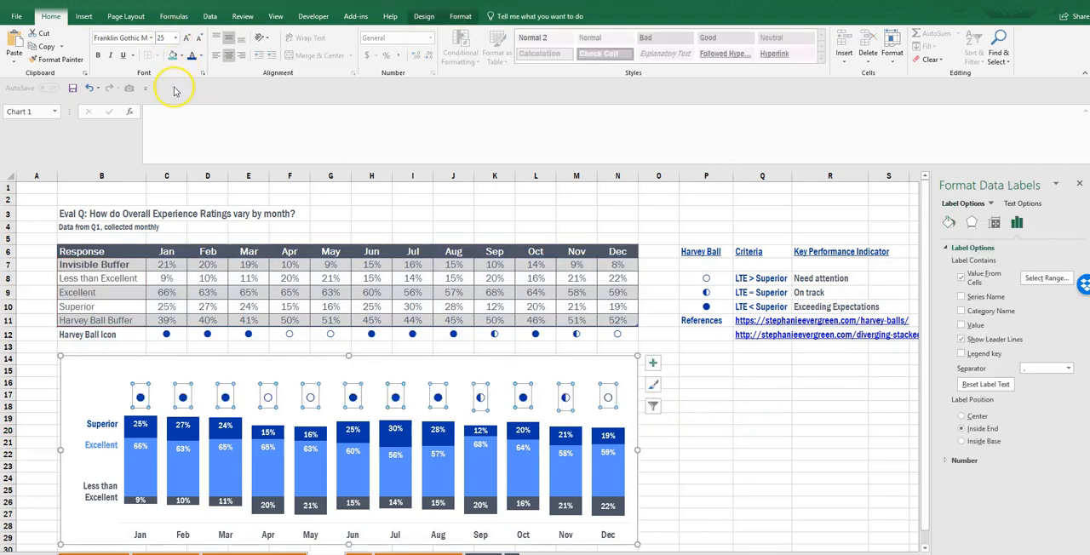
- Duplicate the Superior text box and move the copy up level with the row of Harvey balls
click(98, 423)
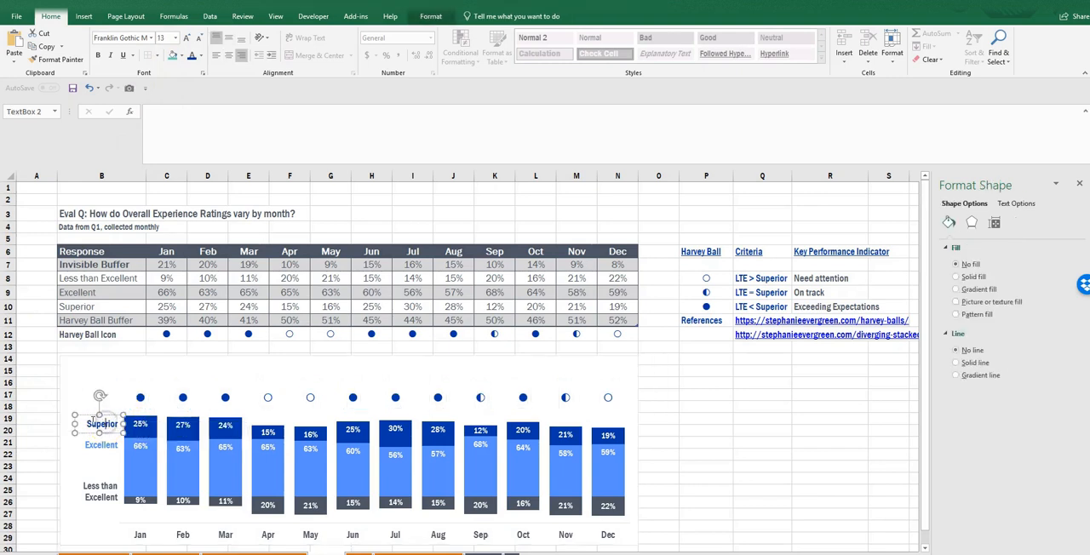
click(86, 415)
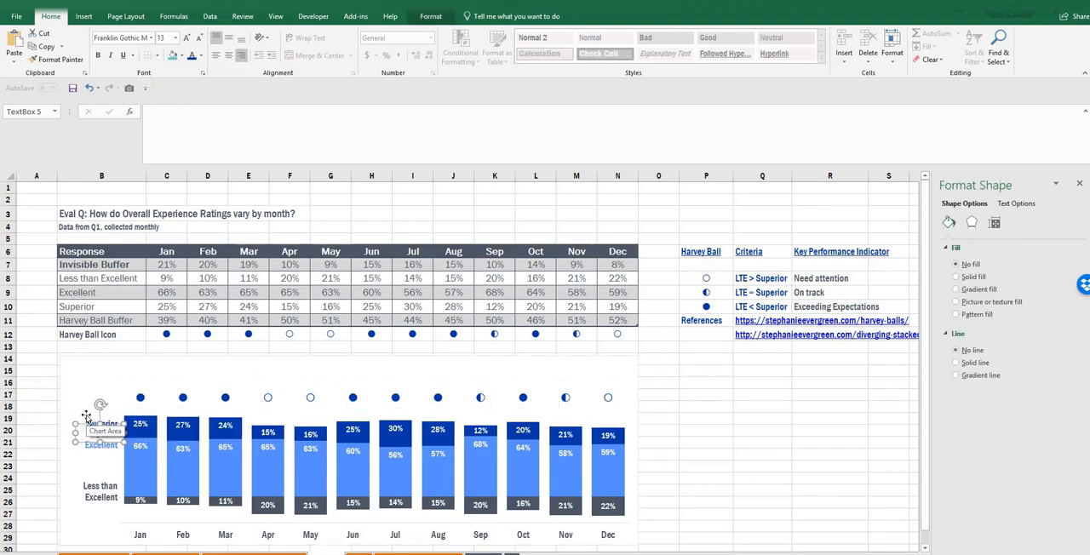
key(Up)
key(Up)
key(Up)
key(Up)
key(Up)
key(Up)
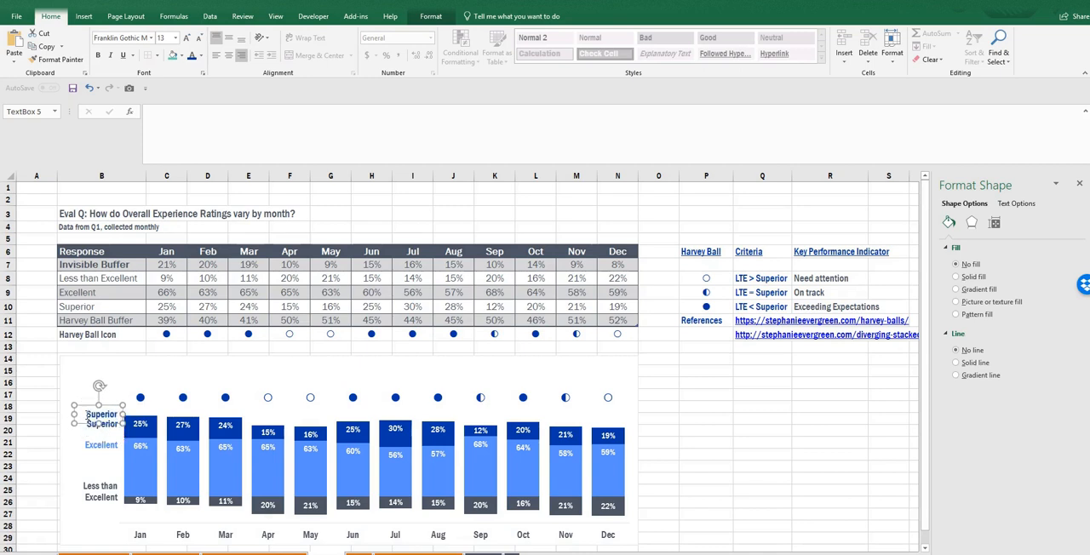
key(Down)
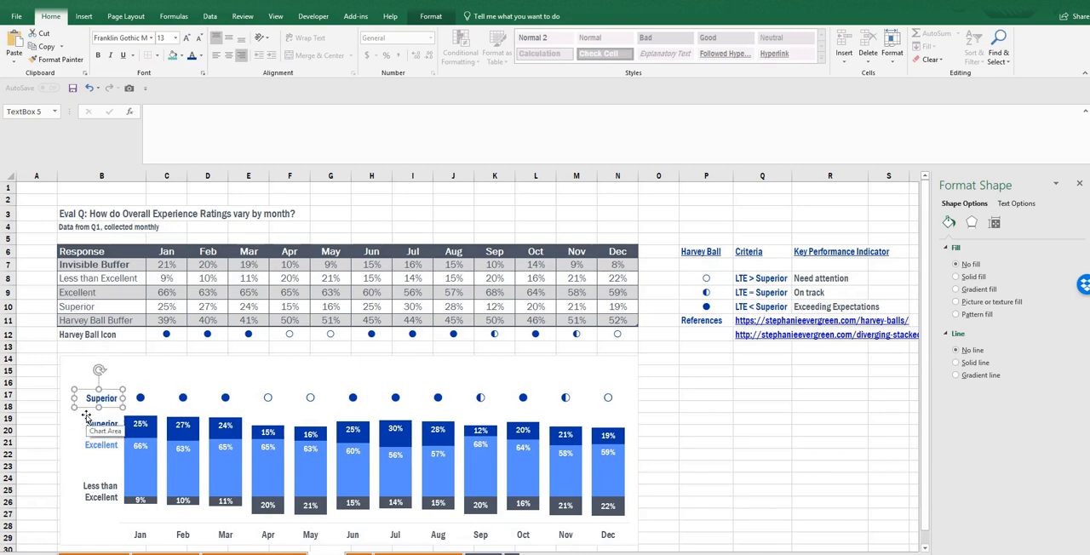
- Change the copied text box's text to "Performance Indicator" and widen the box so the label fits on two lines
double_click(100, 397)
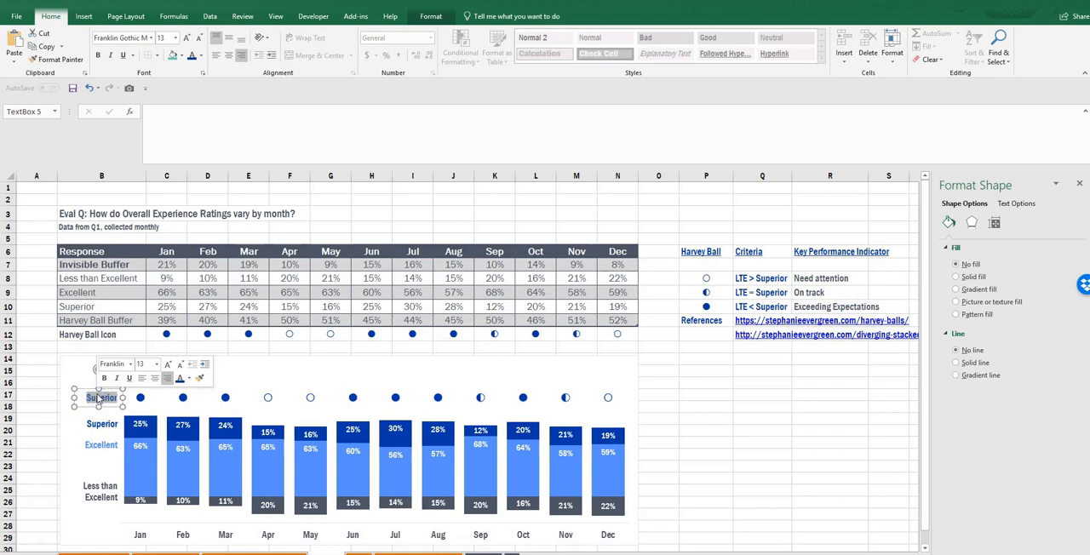
text(Performance Indicator)
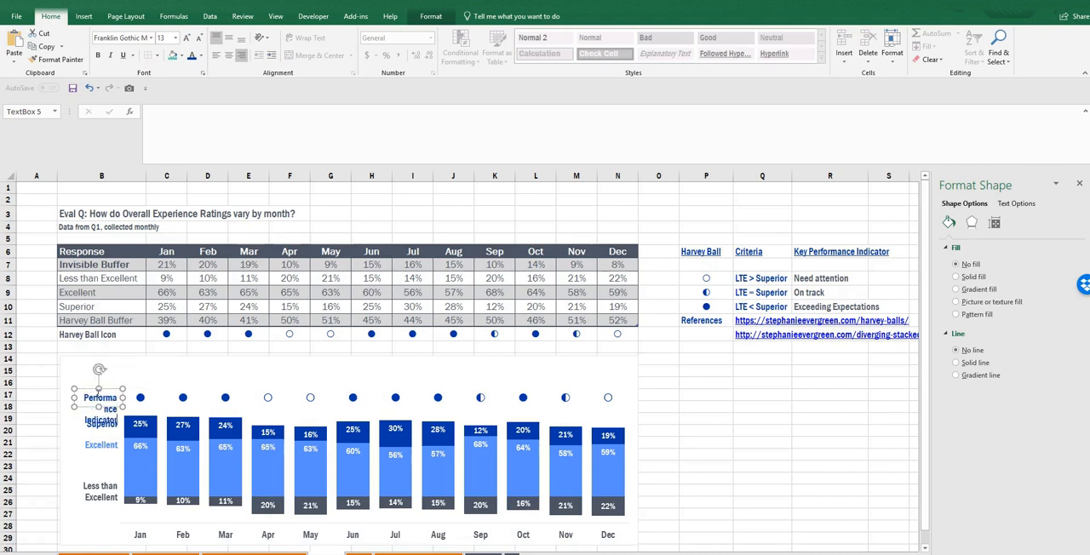
mouse_move(98, 389)
mouse_down()
mouse_move(98, 375)
mouse_move(62, 396)
mouse_move(112, 403)
mouse_up()
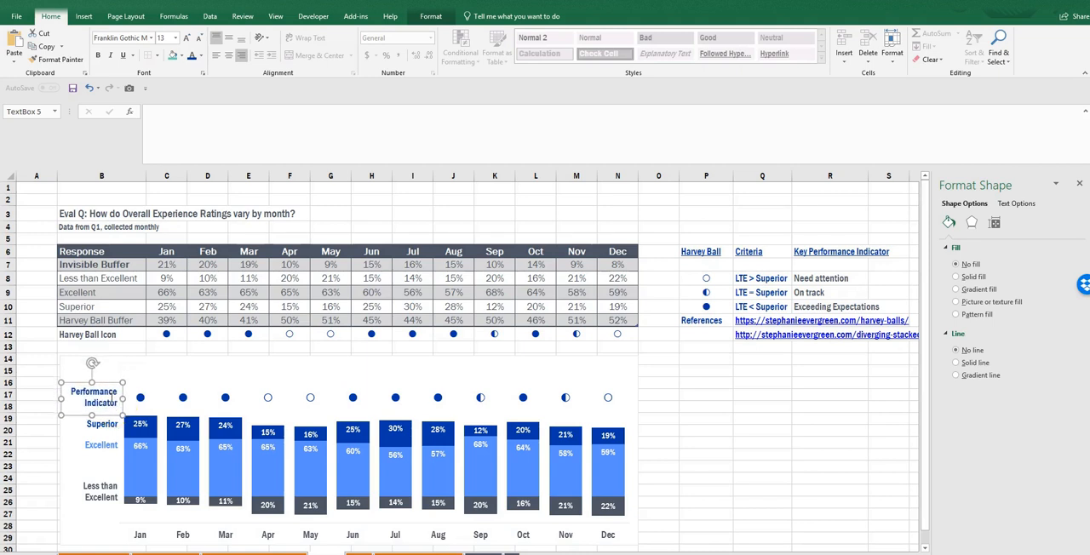
click(737, 419)
- Remove the line from the chart's horizontal month axis and deselect the chart
scroll(701, 398, down, 1)
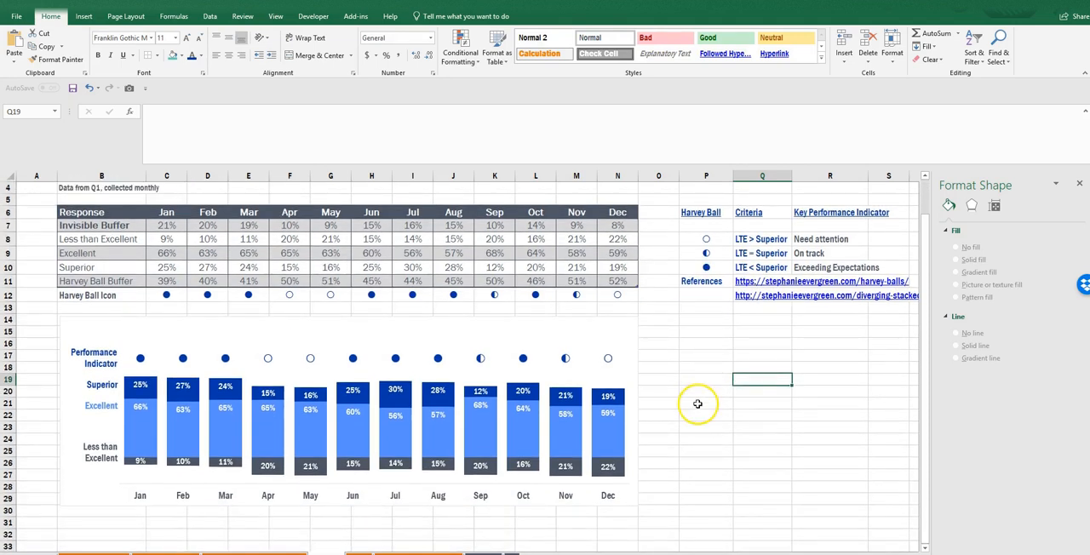
click(525, 496)
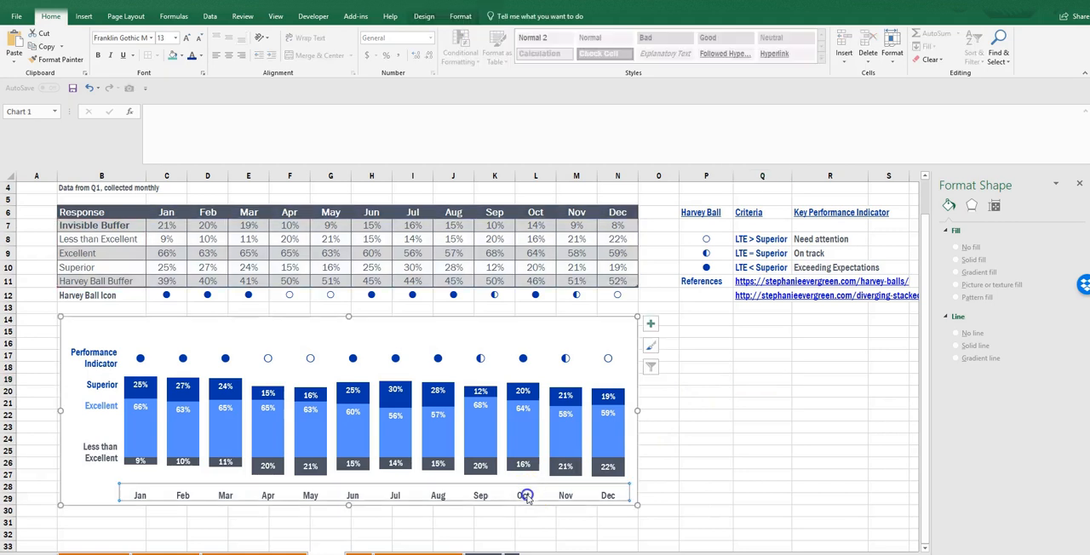
click(950, 224)
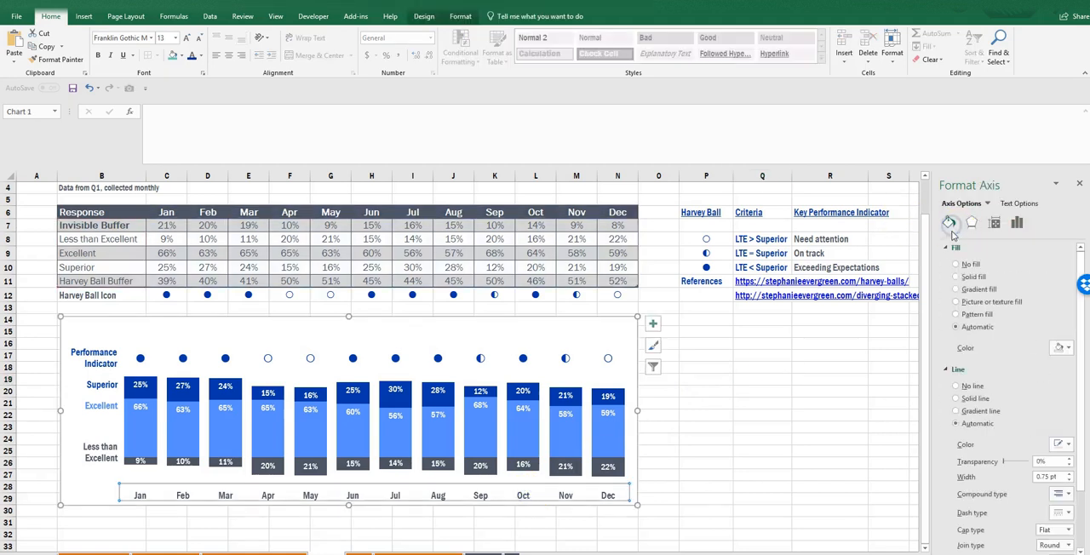
click(977, 389)
click(830, 438)
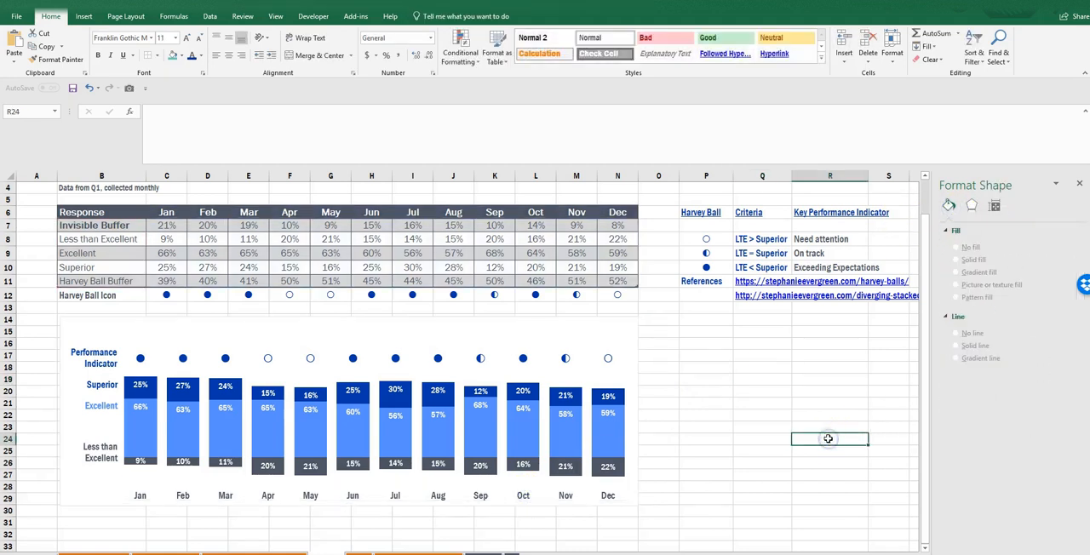
- Draw a horizontal straight line about 9.15" wide across all columns where Excellent meets Less than Excellent
click(83, 16)
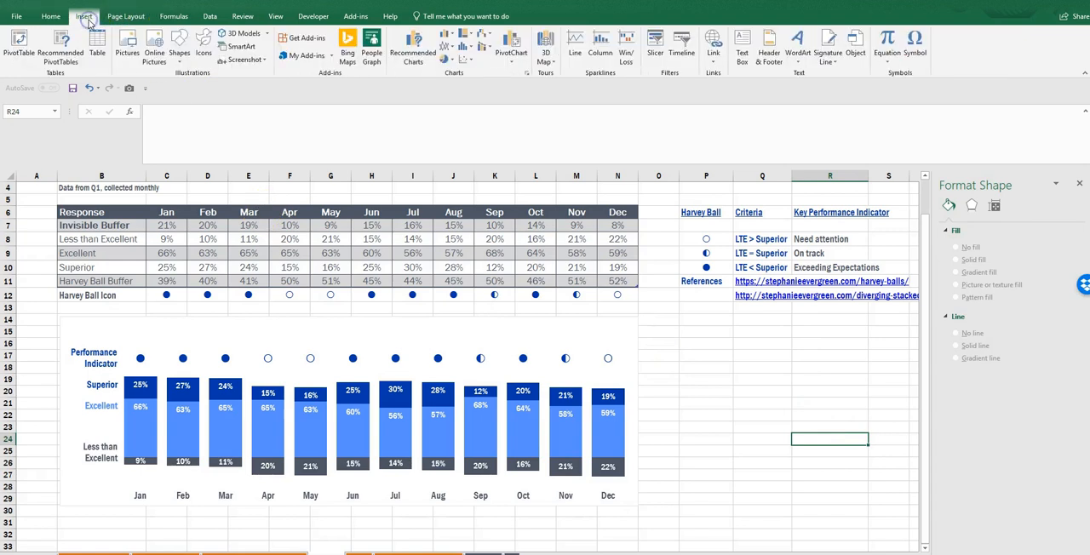
click(188, 41)
click(181, 85)
drag(124, 458, 625, 456)
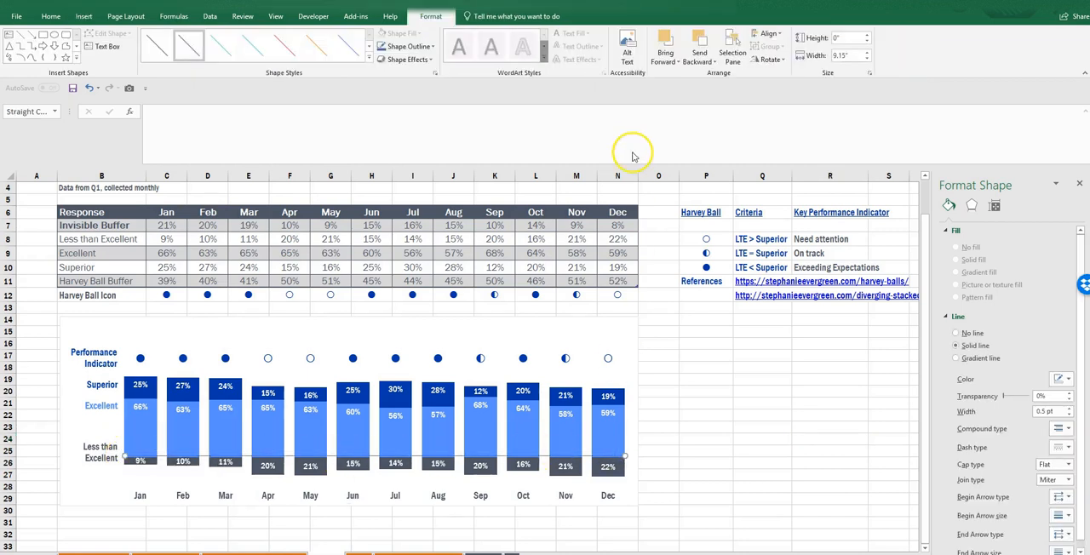
- Format the drawn line with a width of 1 pt and the dark gray theme color
click(1067, 409)
click(1064, 379)
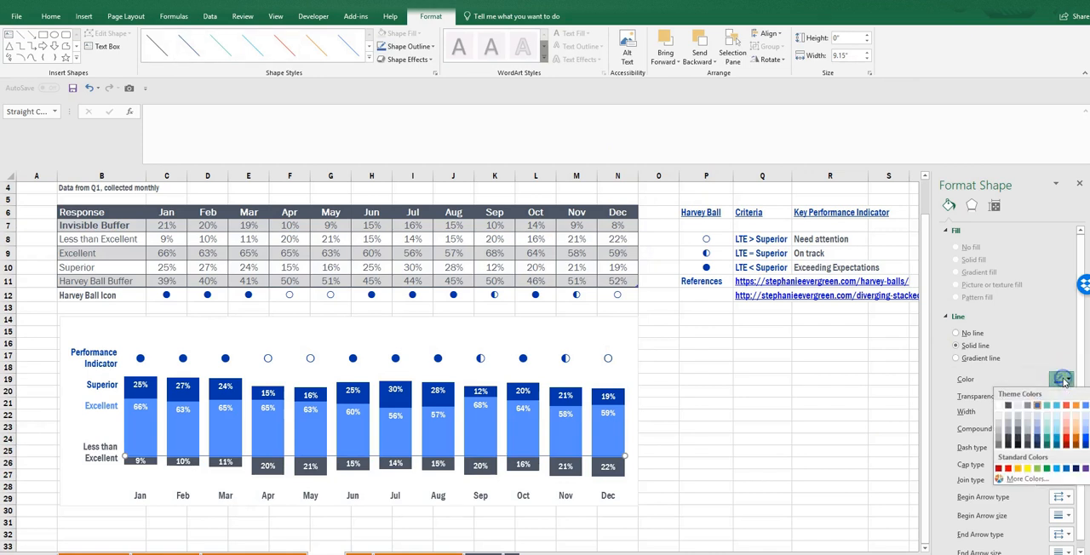
click(1007, 408)
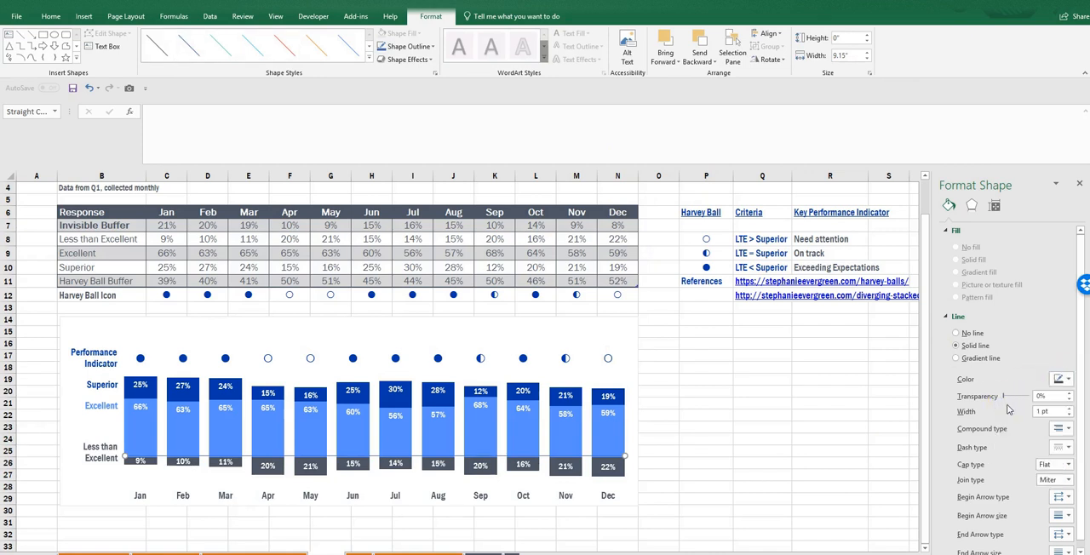
- Bring the horizontal line to the front and nudge it down onto the top edge of the Less than Excellent segments
click(839, 39)
right_click(586, 460)
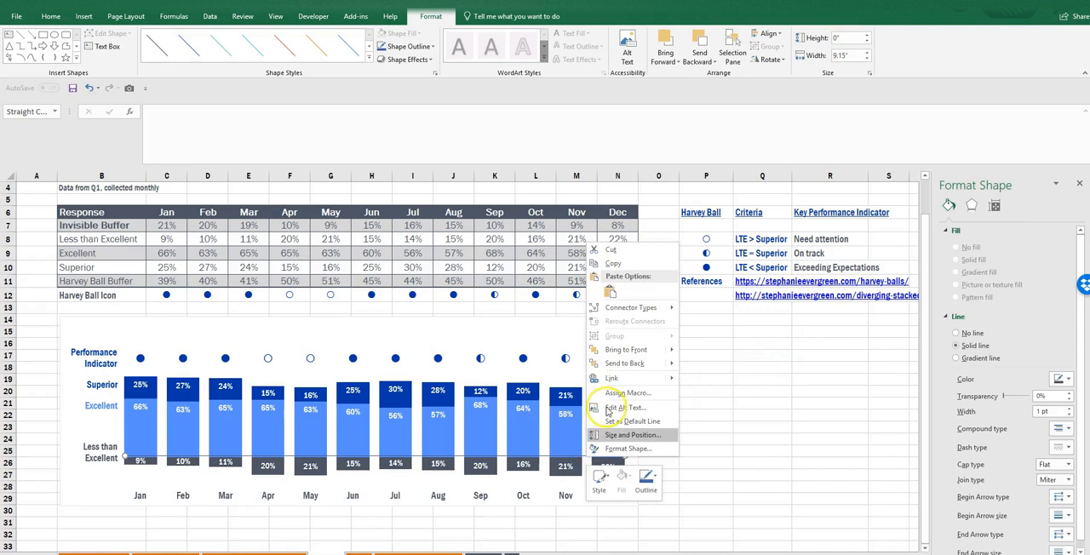
click(626, 350)
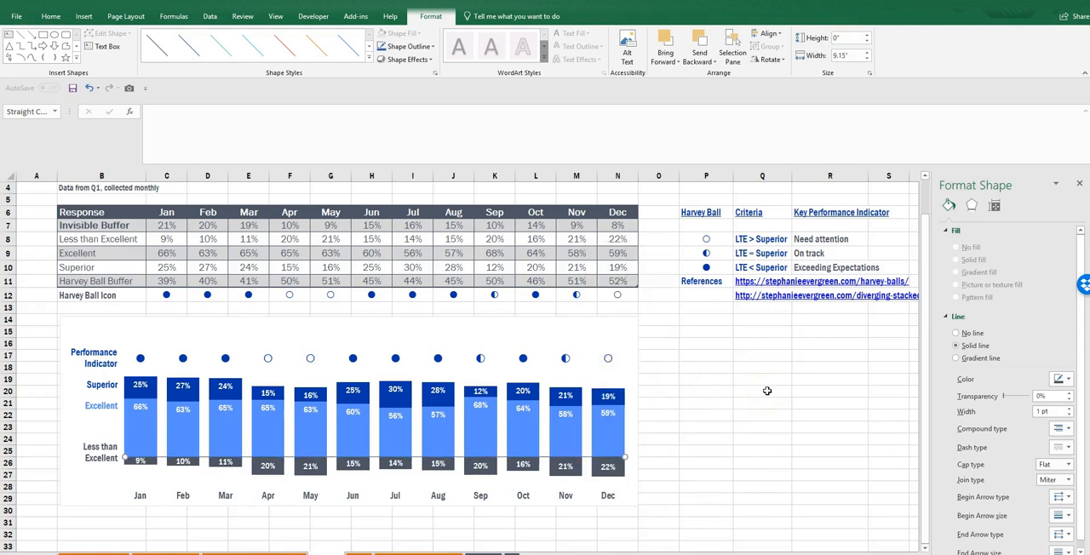
click(758, 414)
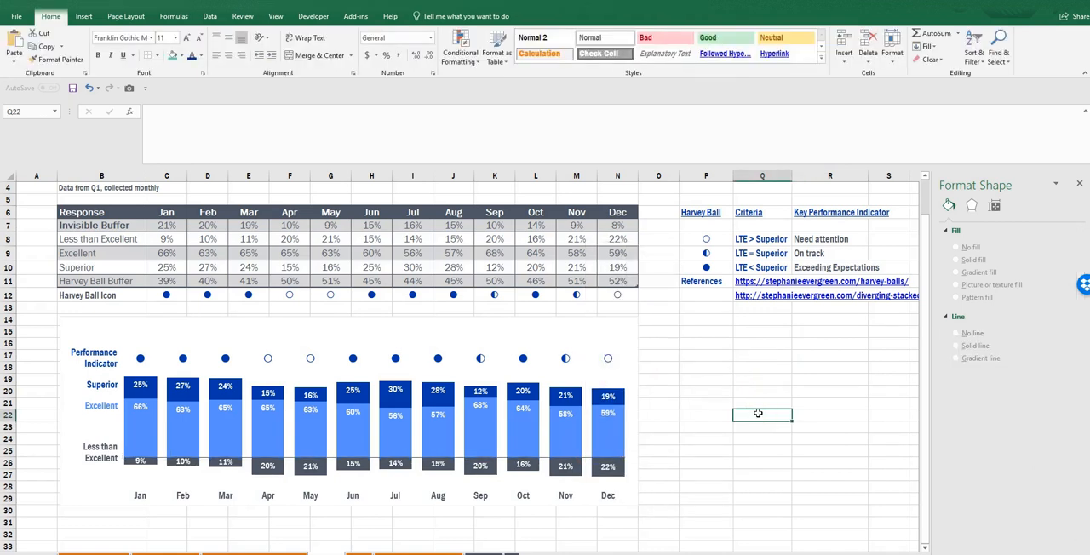
- Set the Performance Indicator label's font size to 10.5 and nudge it down in line with the Harvey balls
click(106, 361)
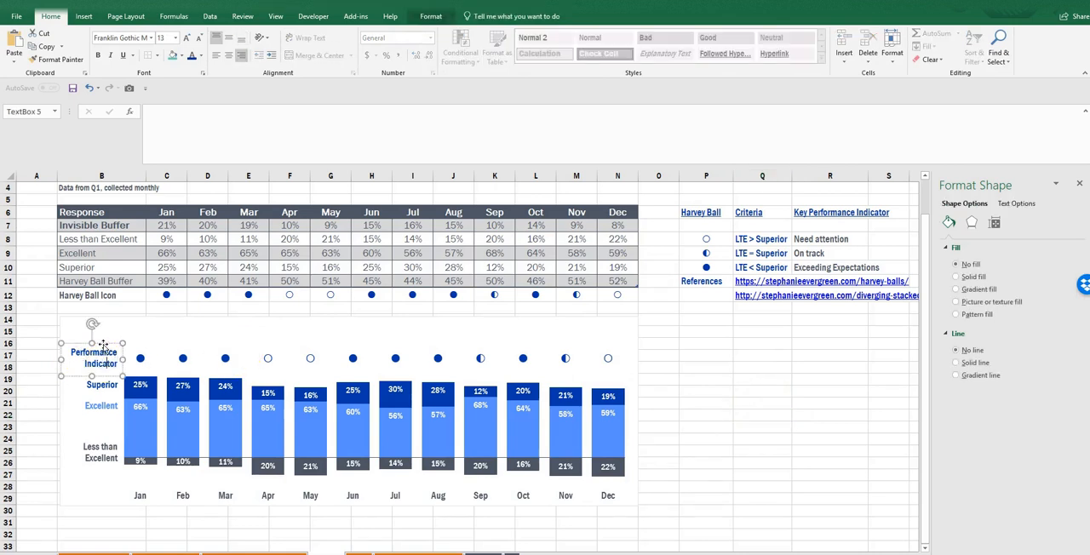
click(160, 37)
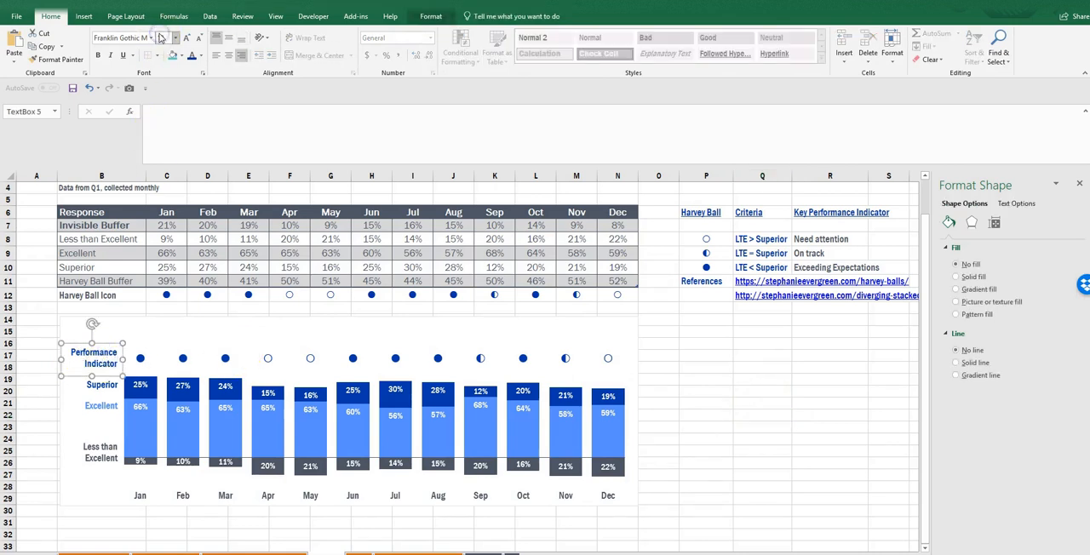
text(10.5)
key(Return)
key(Down)
key(Down)
key(Down)
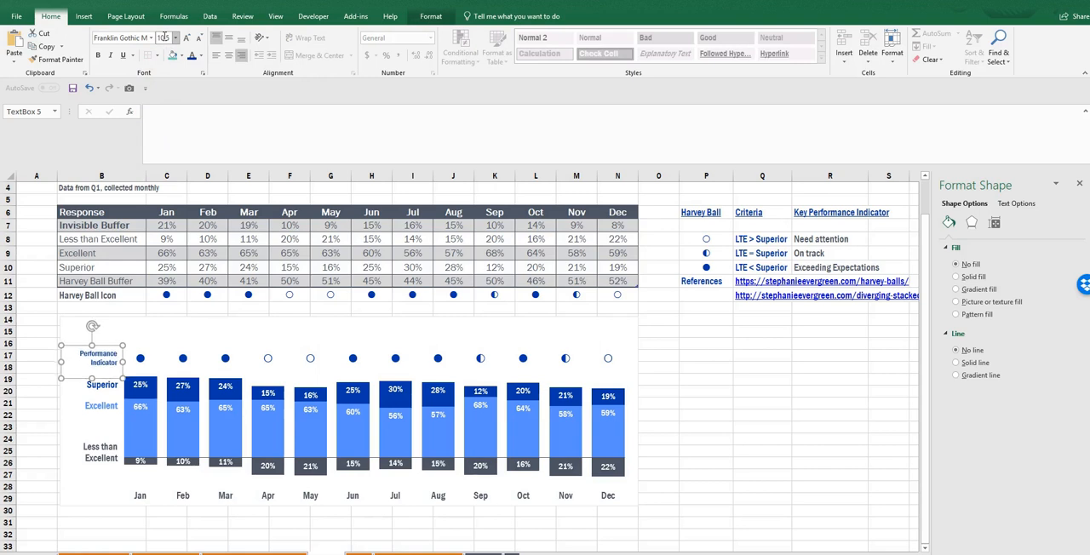
click(712, 437)
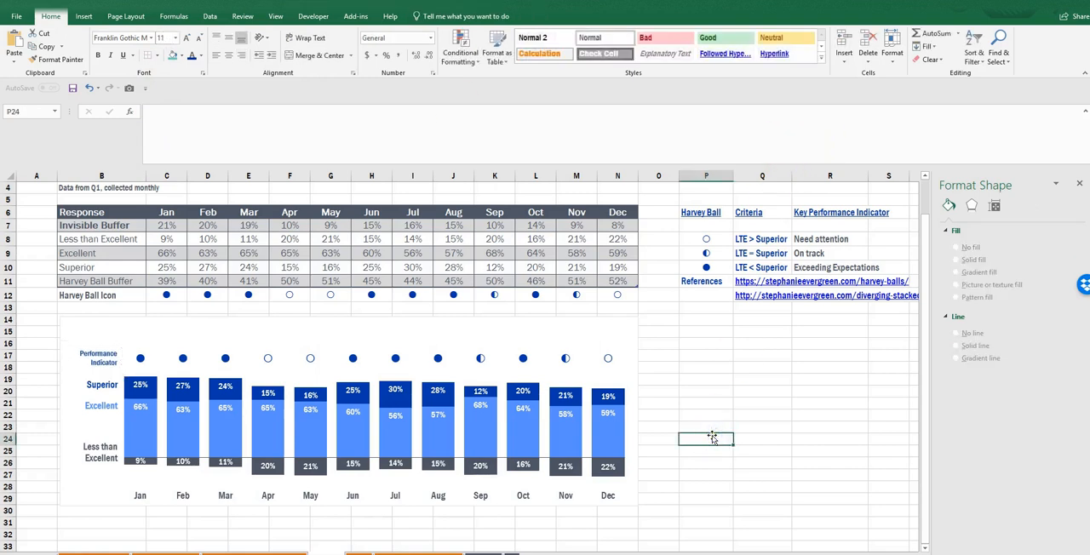
- Remove the border line around the chart area and deselect the chart
click(630, 320)
click(954, 386)
click(735, 485)
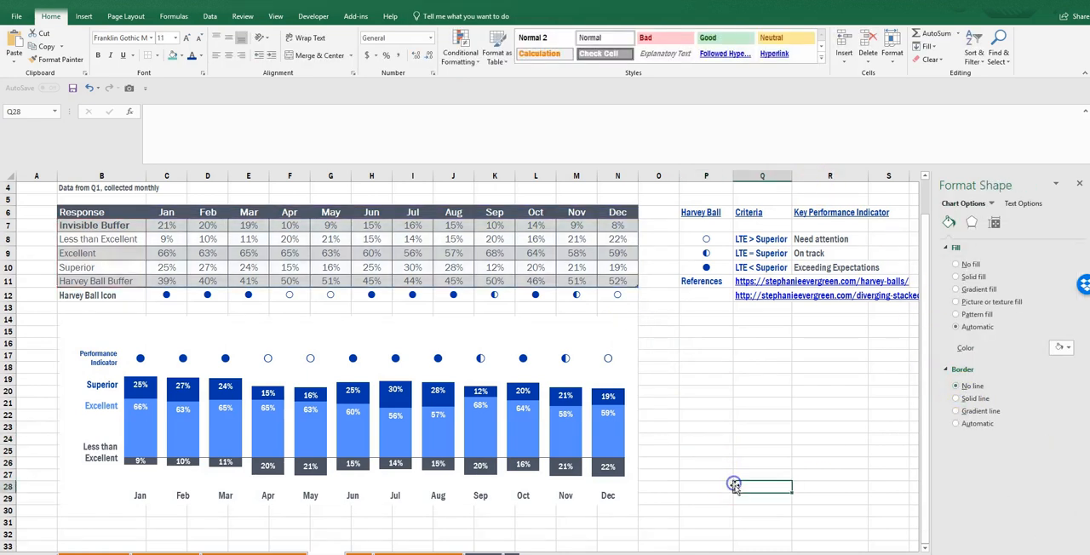
- Right-align the Performance Indicator, Superior, Excellent and Less than Excellent text boxes with each other
click(89, 359)
shift+click(97, 385)
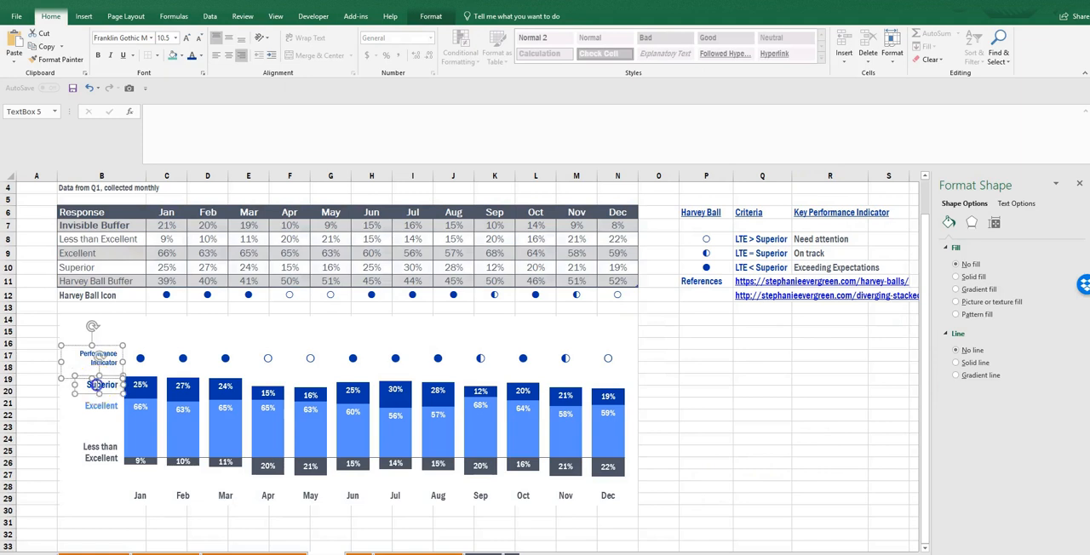
shift+click(101, 406)
shift+click(98, 448)
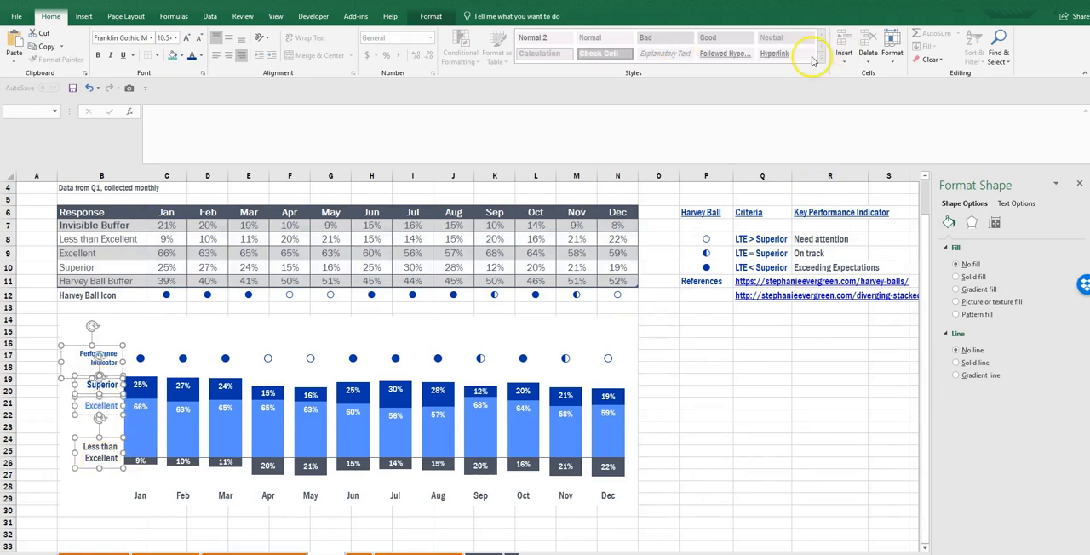
click(434, 17)
click(767, 33)
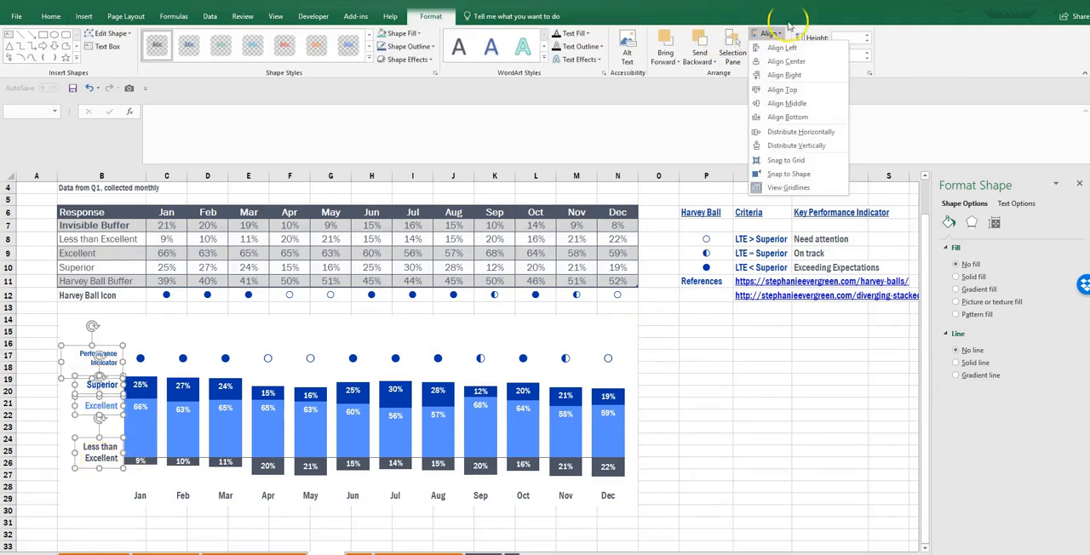
click(777, 78)
click(755, 440)
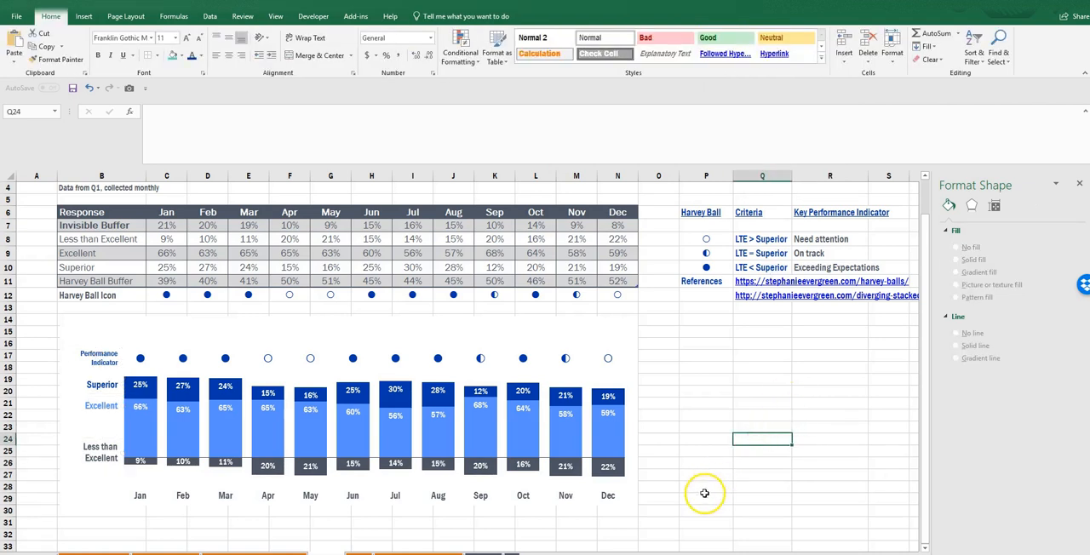
- Group the chart, the horizontal line and the four series text boxes into one object and deselect it
click(495, 458)
click(516, 324)
click(99, 359)
shift+click(109, 380)
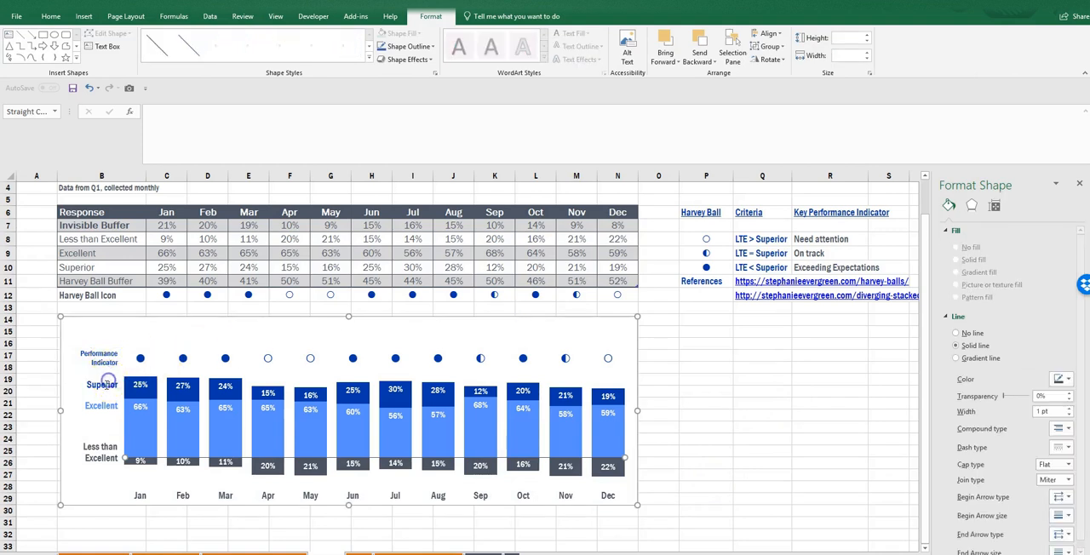
shift+click(101, 358)
shift+click(102, 359)
shift+click(117, 357)
shift+click(103, 385)
shift+click(101, 405)
shift+click(101, 454)
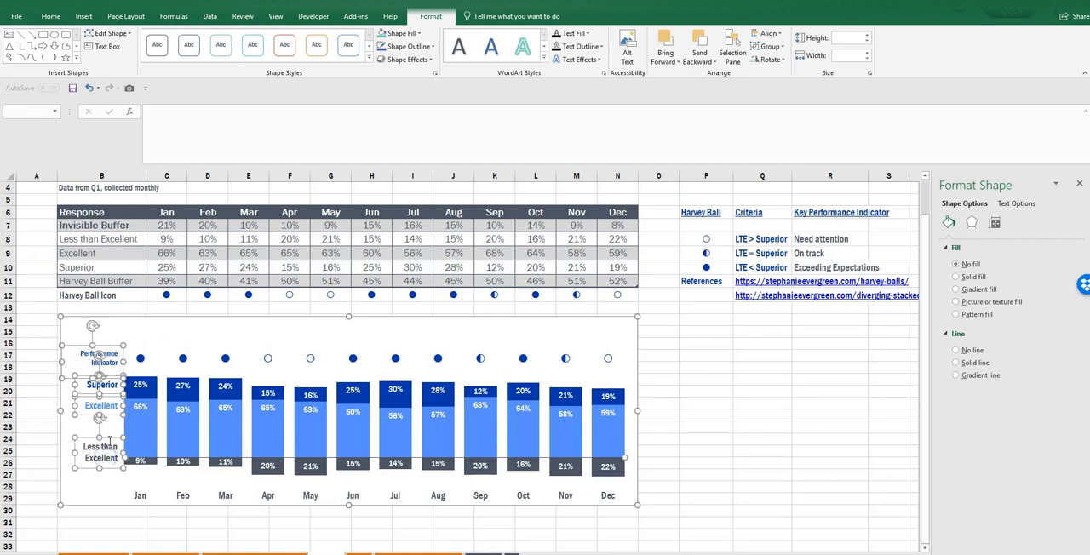
right_click(109, 438)
mouse_move(136, 331)
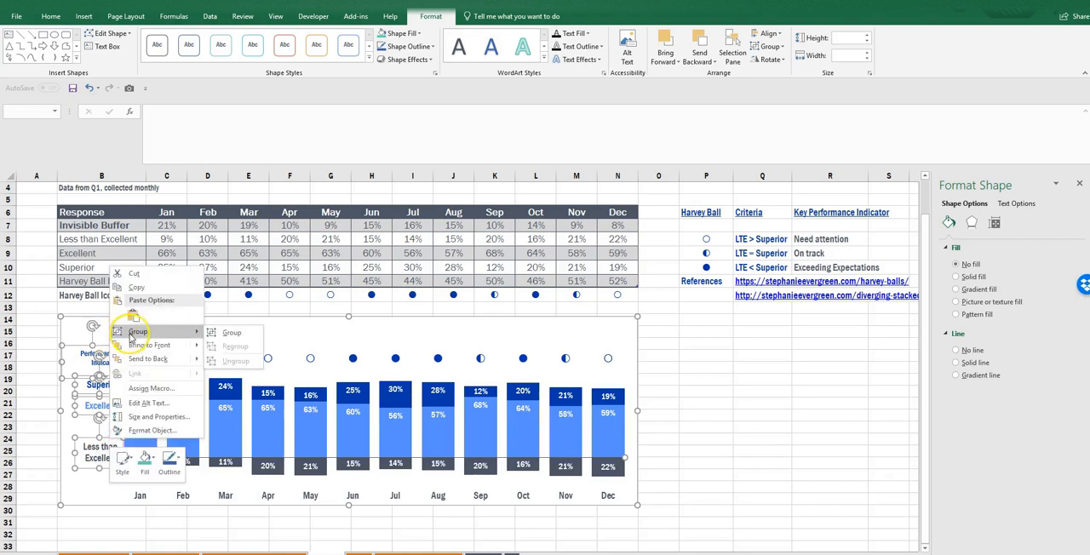
click(242, 332)
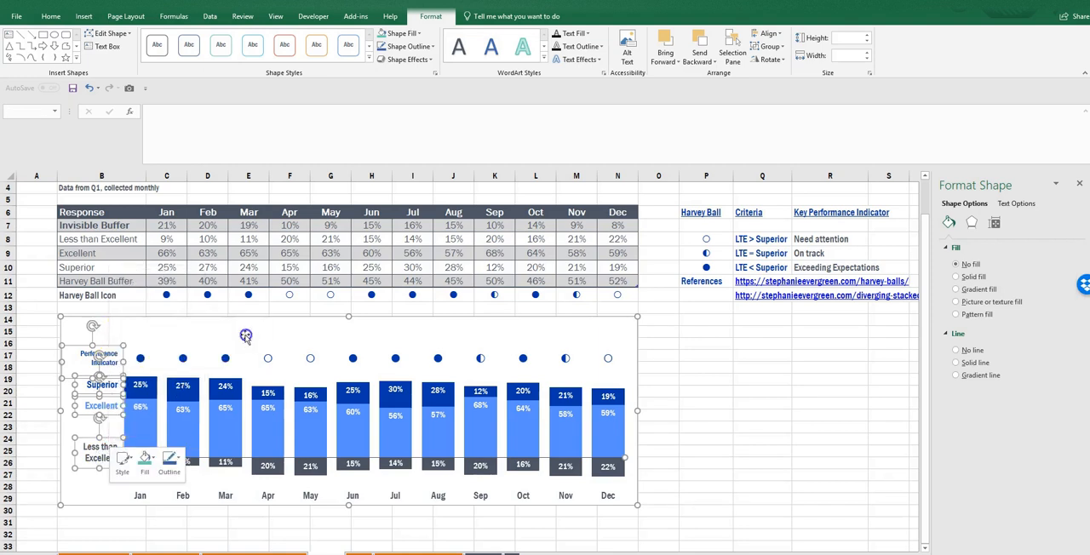
click(704, 468)
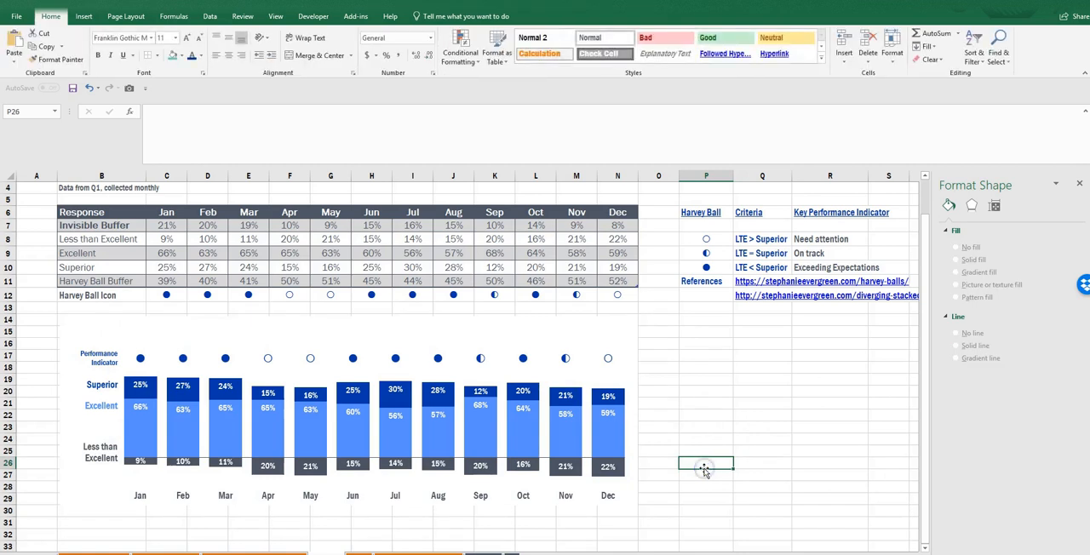
- Enter "VOILA! :-)" in cell P15
click(709, 332)
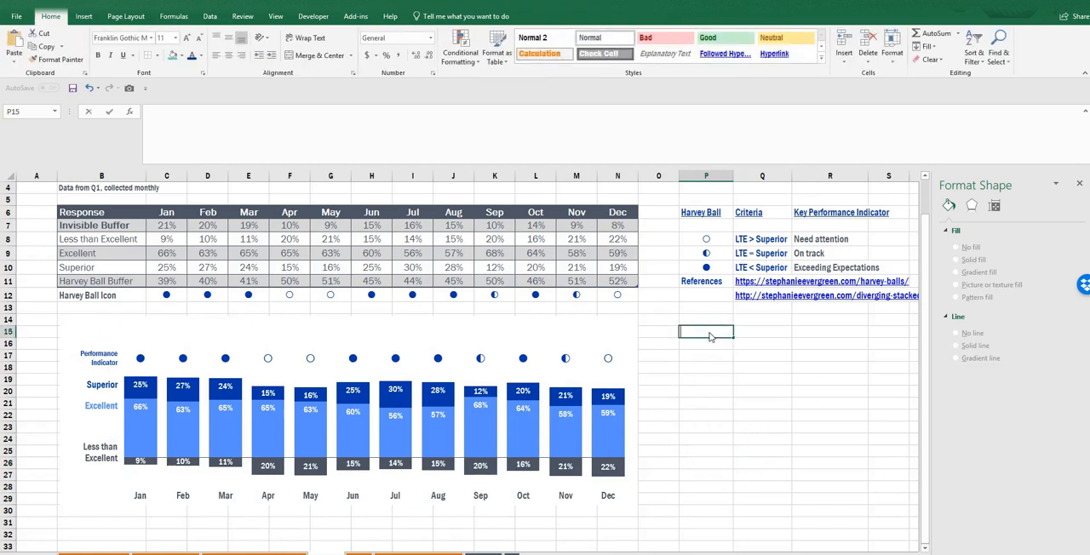
text(VOILA! :-)
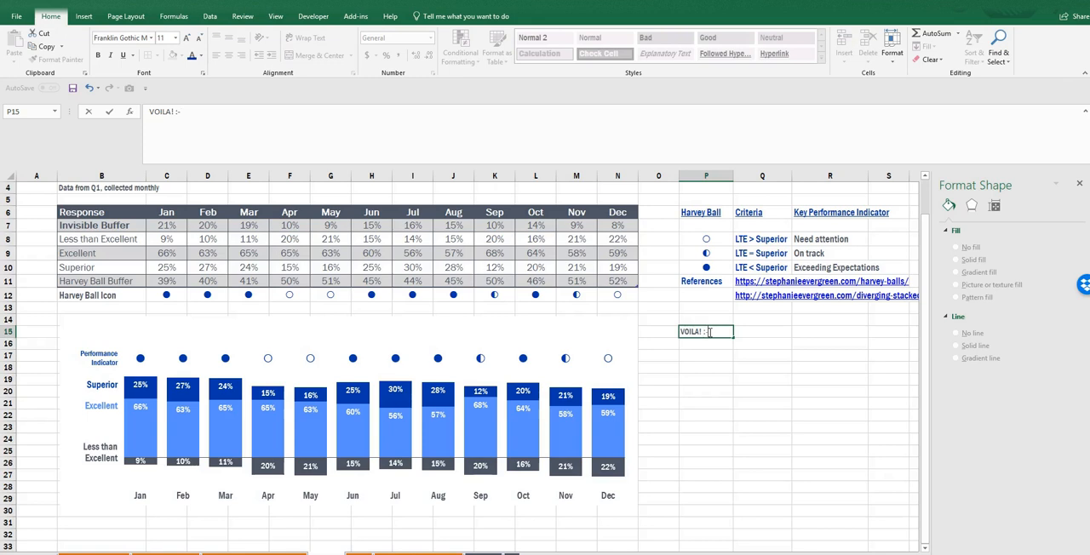
text())
key(Return)
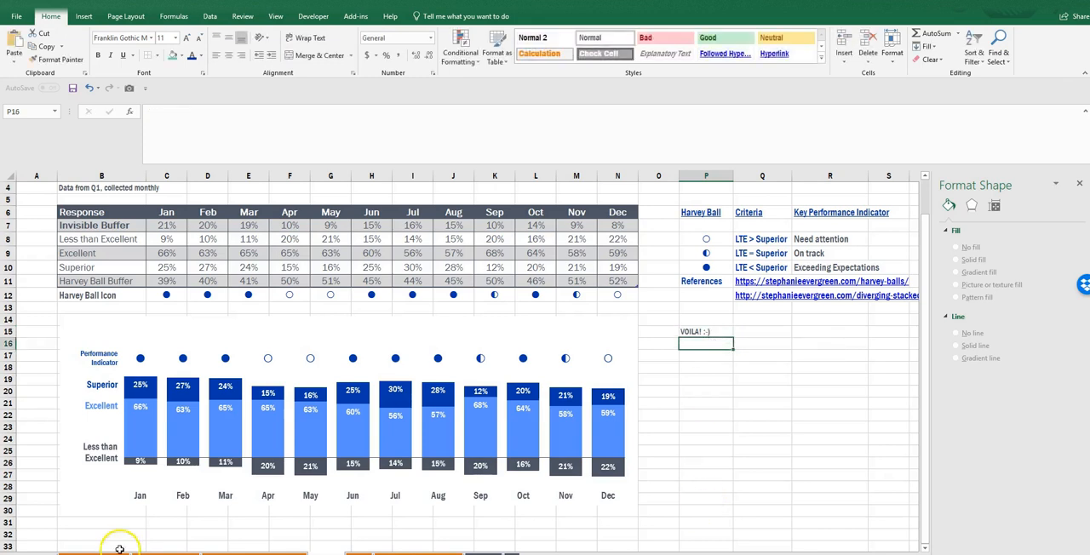